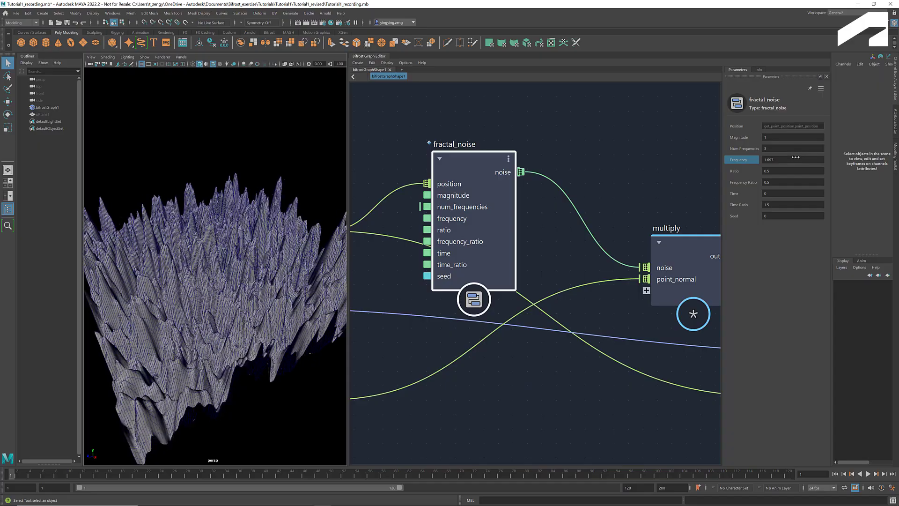
{"action": "left_click_drag", "start_coordinate": [796, 156], "coordinate": [766, 167]}
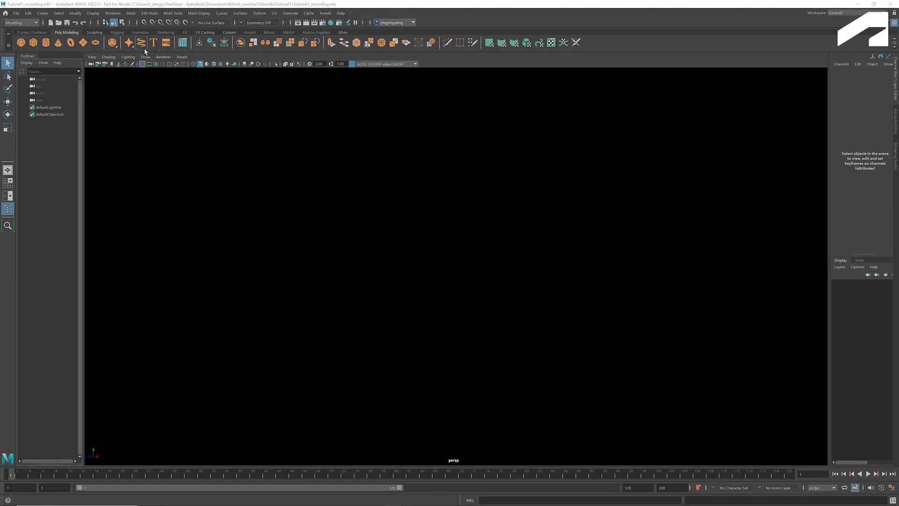
Step: Open the Bifrost Graph Editor docked beside the viewport and create a new graph
{"action": "left_click", "coordinate": [114, 14]}
{"action": "mouse_move", "coordinate": [130, 74]}
{"action": "left_click", "coordinate": [132, 113]}
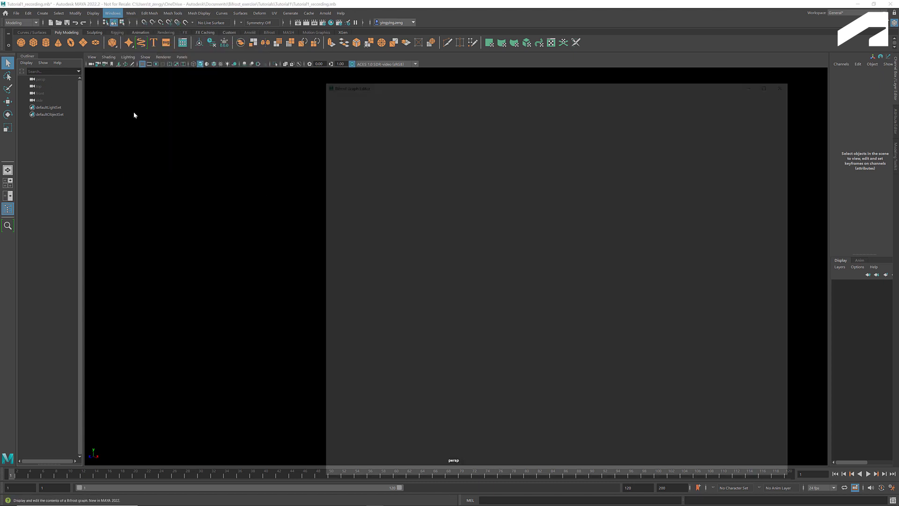
{"action": "left_click_drag", "start_coordinate": [538, 81], "coordinate": [830, 62]}
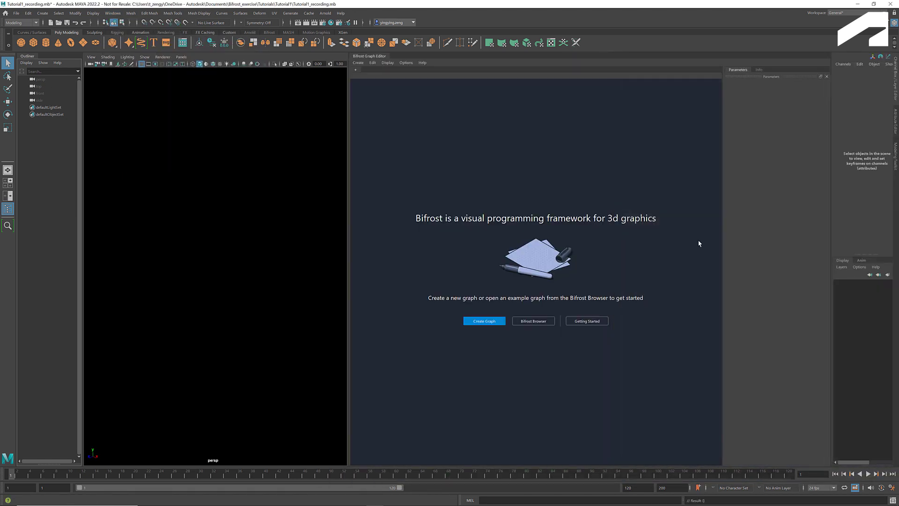
{"action": "left_click", "coordinate": [483, 322]}
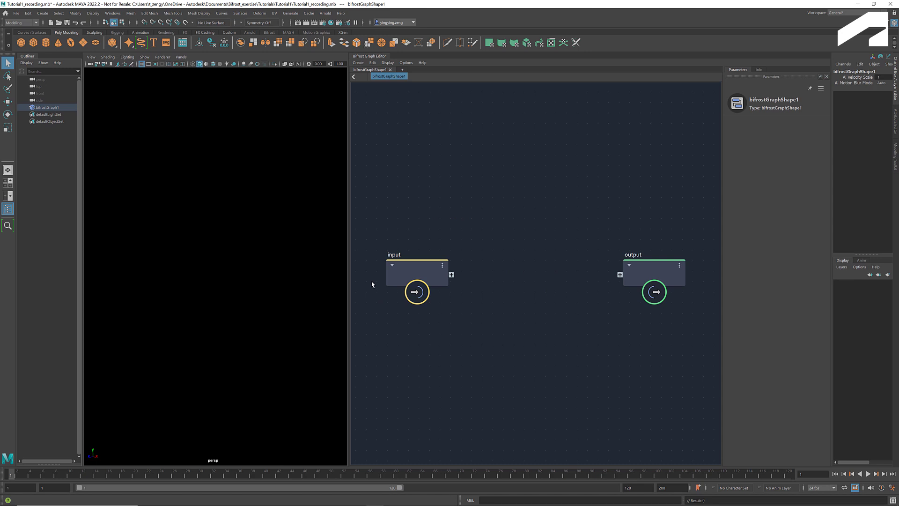
Step: Check the parameters of the default input and output nodes and delete the input node from the graph
{"action": "left_click", "coordinate": [410, 265]}
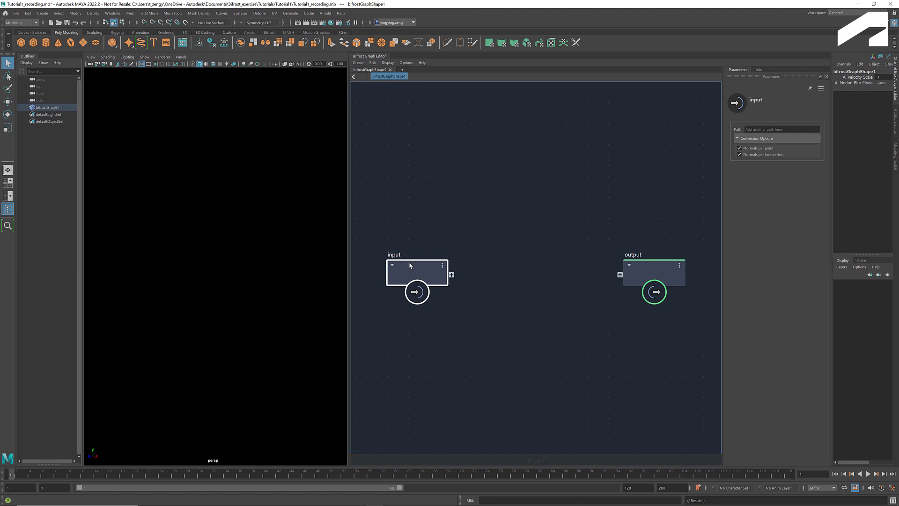
{"action": "left_click", "coordinate": [770, 129]}
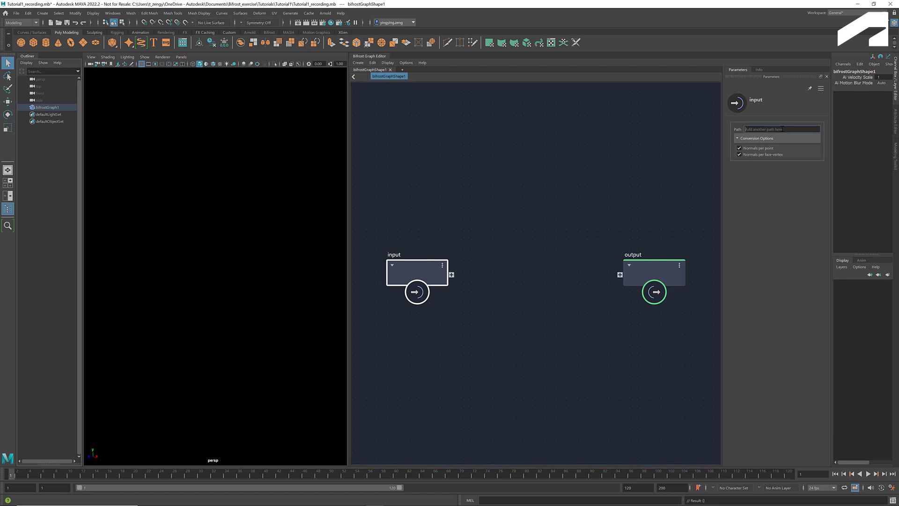
{"action": "left_click", "coordinate": [666, 264]}
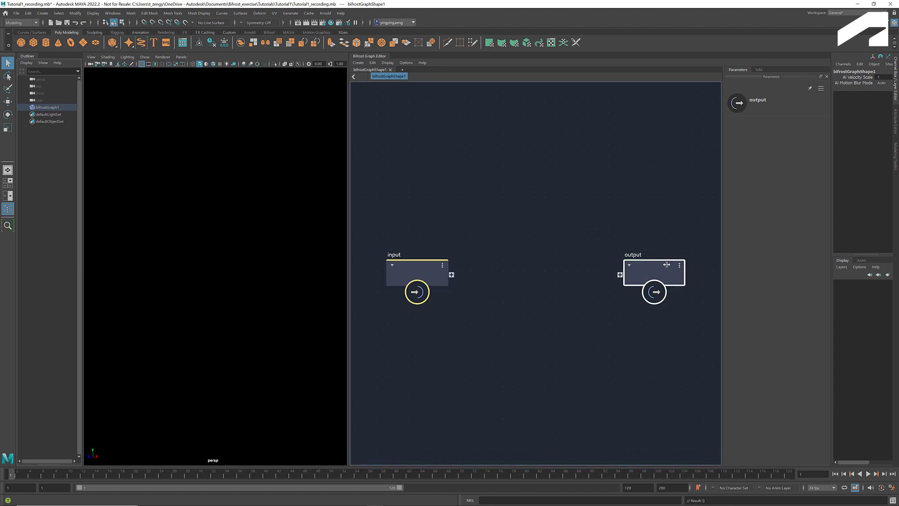
{"action": "left_click", "coordinate": [429, 324]}
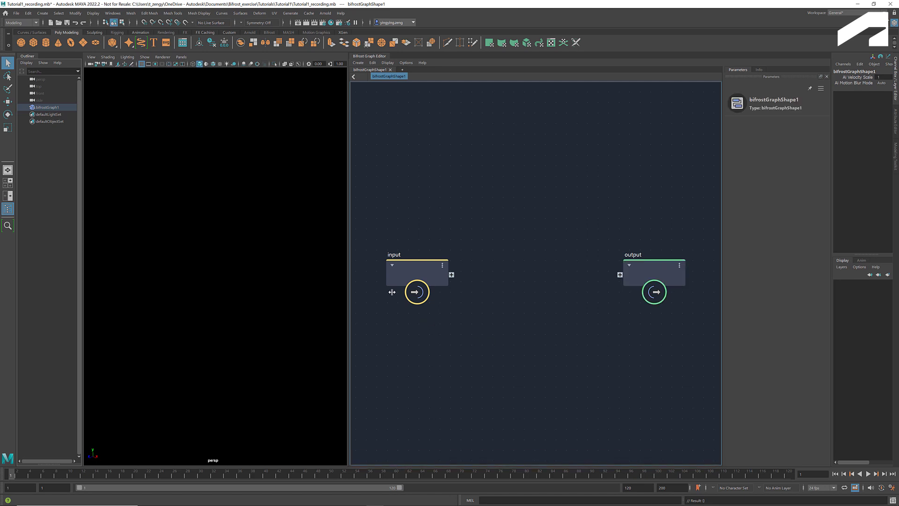
{"action": "left_click", "coordinate": [404, 265]}
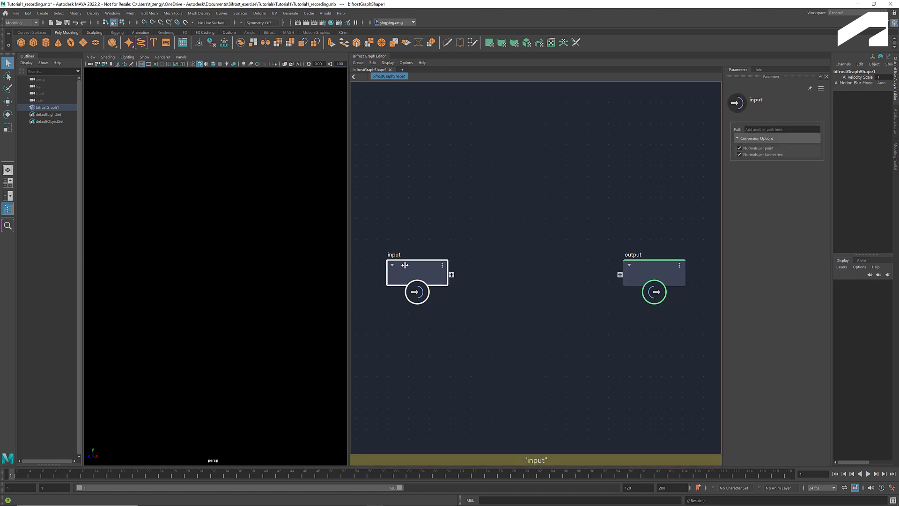
{"action": "key", "text": "Delete"}
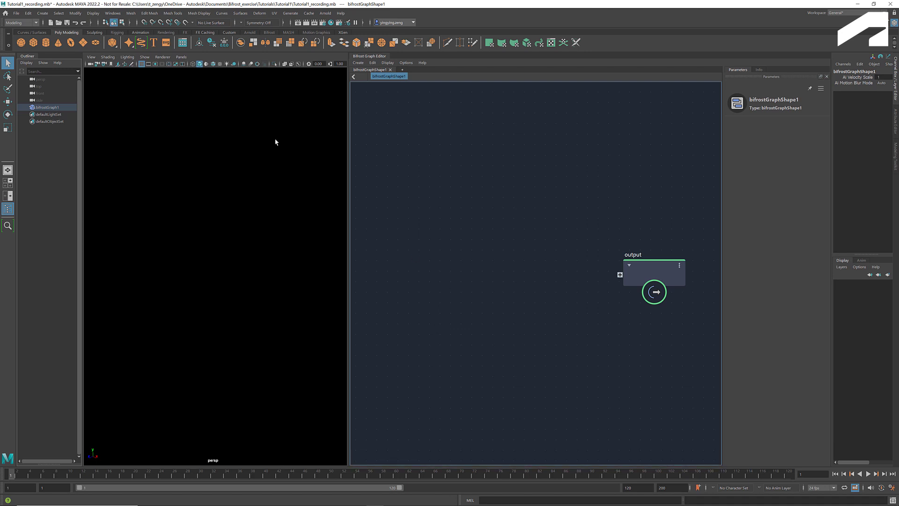
Step: Create a polygon plane and add it to the graph as an input node, spaced well apart from the output node
{"action": "left_click", "coordinate": [83, 43]}
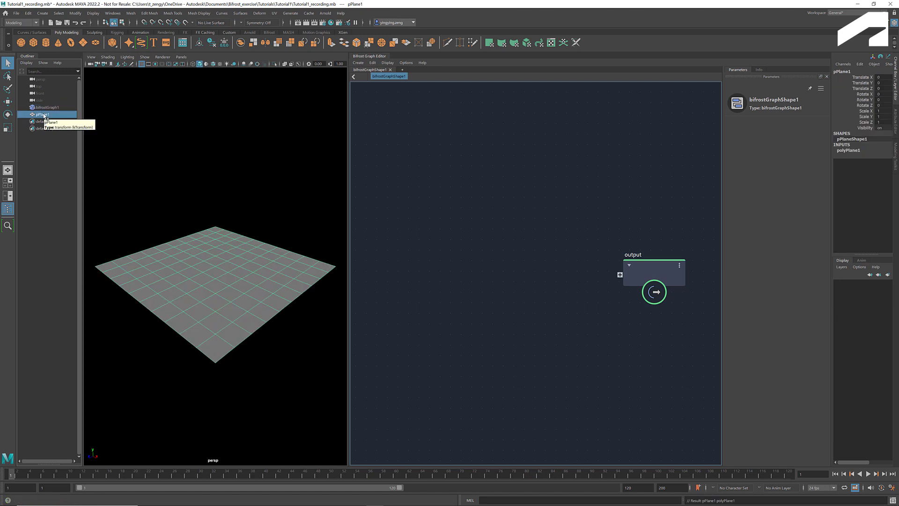
{"action": "left_click_drag", "start_coordinate": [45, 116], "coordinate": [421, 269]}
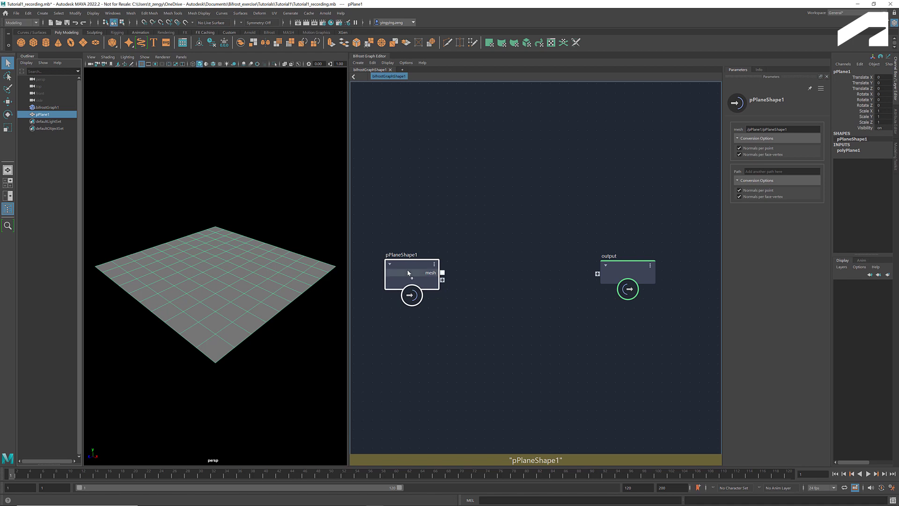
{"action": "scroll", "coordinate": [412, 264], "scroll_direction": "down", "scroll_amount": 4}
{"action": "left_click_drag", "start_coordinate": [519, 274], "coordinate": [682, 275]}
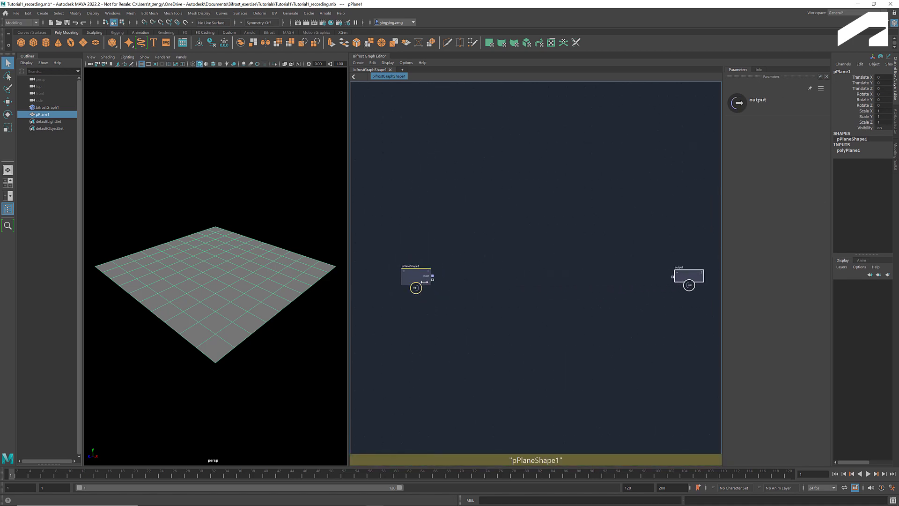
Step: Open the node search in the graph, browse the node categories, and look through the matches for "creat" before clearing the search
{"action": "scroll", "coordinate": [435, 276], "scroll_direction": "up", "scroll_amount": 4}
{"action": "left_click", "coordinate": [501, 265]}
{"action": "key", "text": "Tab"}
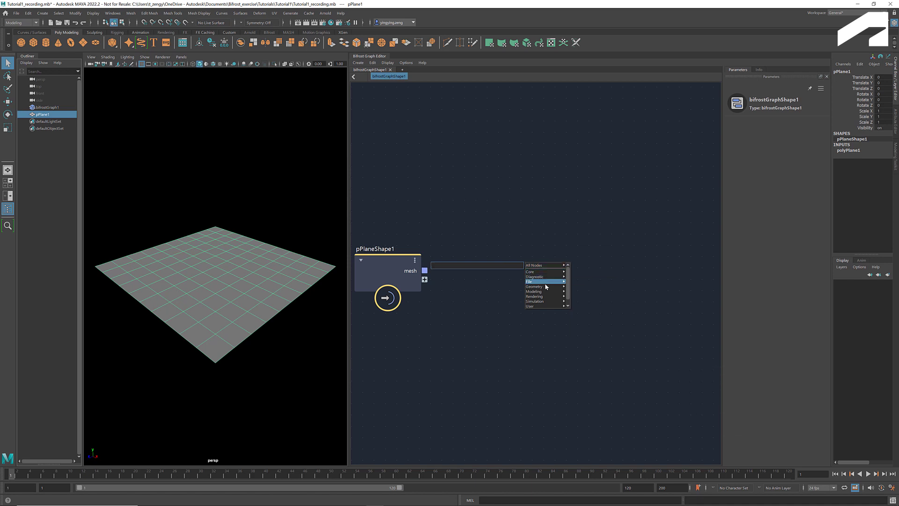
{"action": "mouse_move", "coordinate": [543, 286]}
{"action": "mouse_move", "coordinate": [585, 295]}
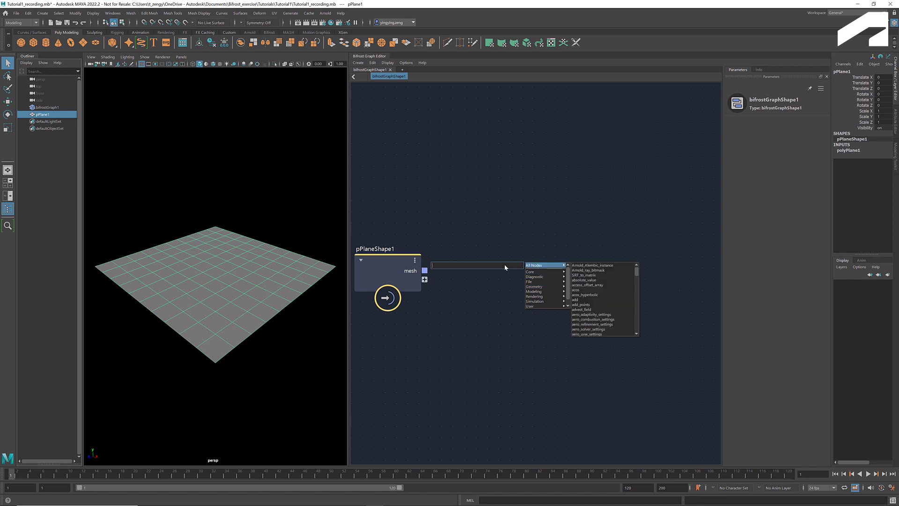
{"action": "type", "text": "creat"}
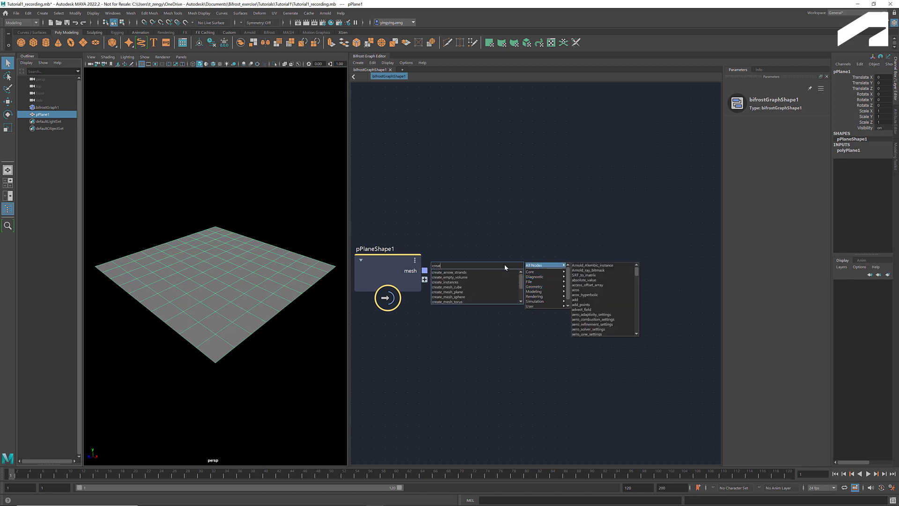
{"action": "key", "text": "Down"}
{"action": "key", "text": "Down"}
{"action": "key", "text": "Down"}
{"action": "key", "text": "Down"}
{"action": "key", "text": "Up"}
{"action": "key", "text": "Up"}
{"action": "key", "text": "Up"}
{"action": "key", "text": "BackSpace"}
{"action": "key", "text": "BackSpace"}
{"action": "key", "text": "BackSpace"}
{"action": "key", "text": "BackSpace"}
{"action": "key", "text": "BackSpace"}
{"action": "key", "text": "BackSpace"}
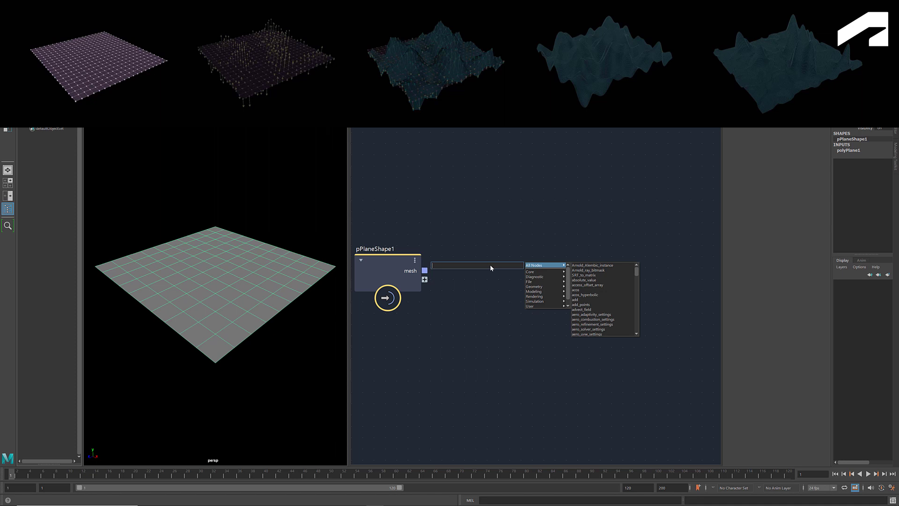
Step: Add a get_point_position node above the plane node and connect the plane's mesh output to its geometry input
{"action": "type", "text": "get_point"}
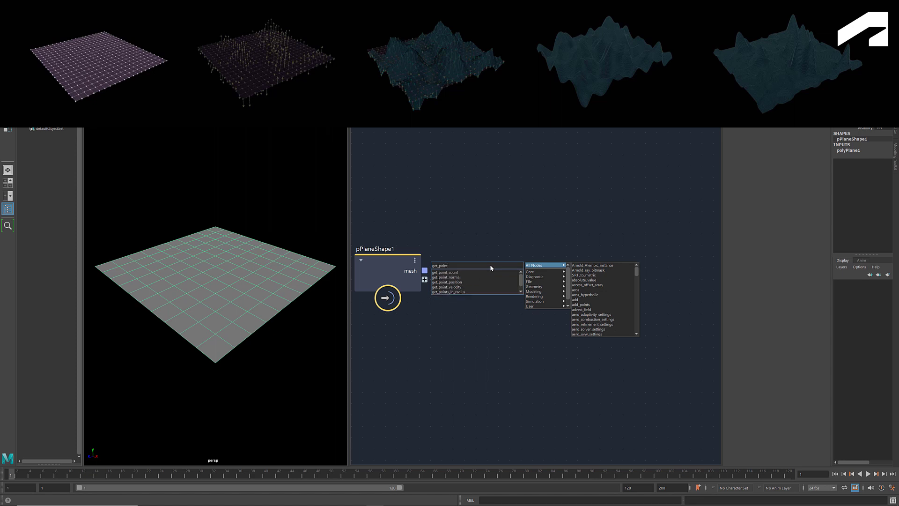
{"action": "type", "text": "position"}
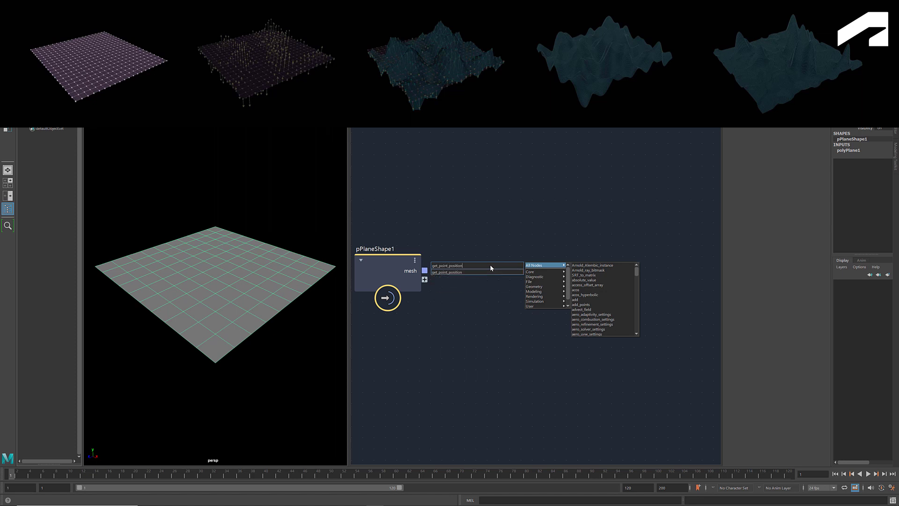
{"action": "key", "text": "Return"}
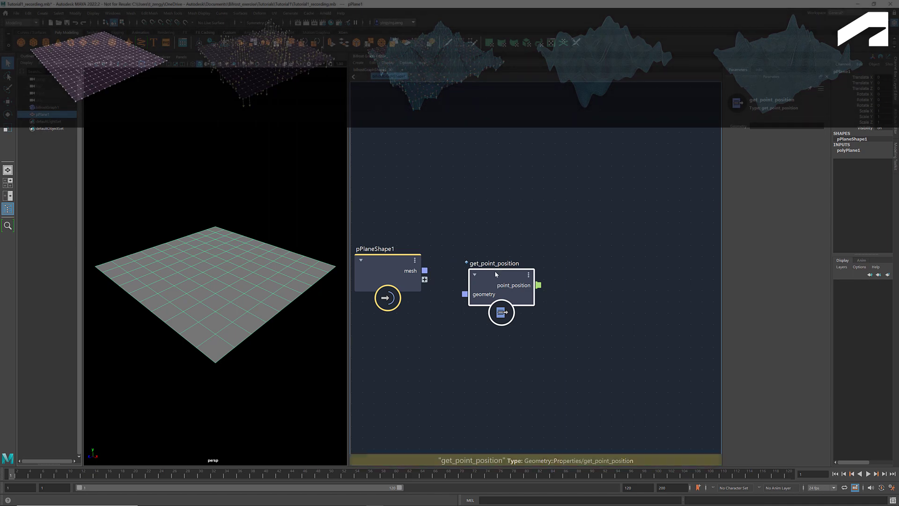
{"action": "left_click_drag", "start_coordinate": [505, 259], "coordinate": [519, 214]}
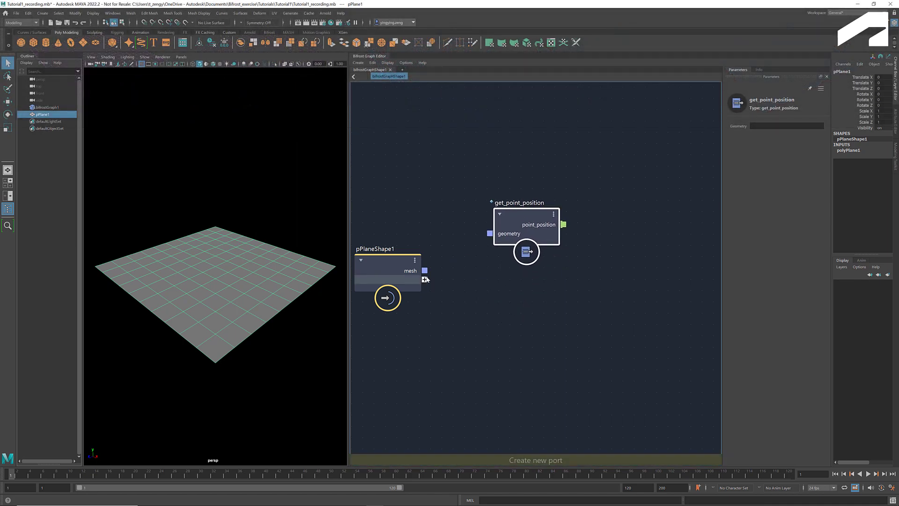
{"action": "left_click_drag", "start_coordinate": [424, 270], "coordinate": [518, 201]}
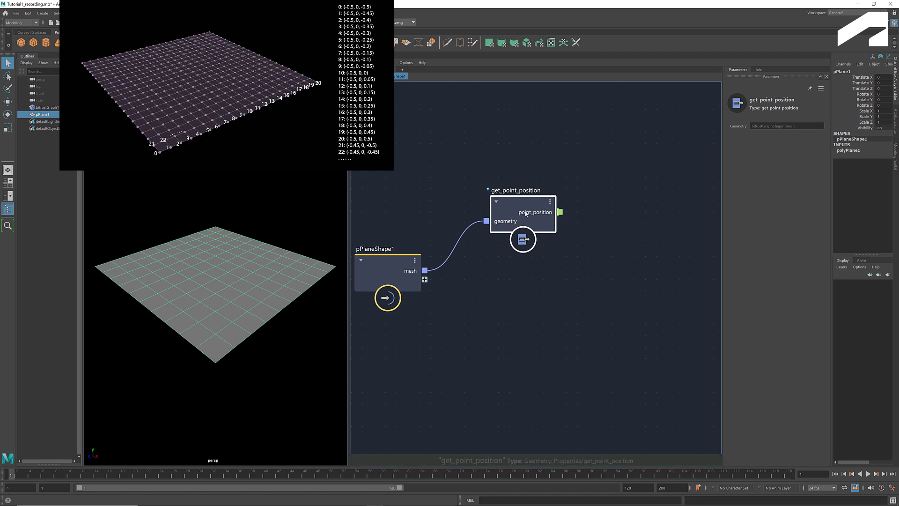
Step: Add a get_point_normal node below get_point_position and connect the plane's mesh output to its geometry input
{"action": "left_click", "coordinate": [535, 336]}
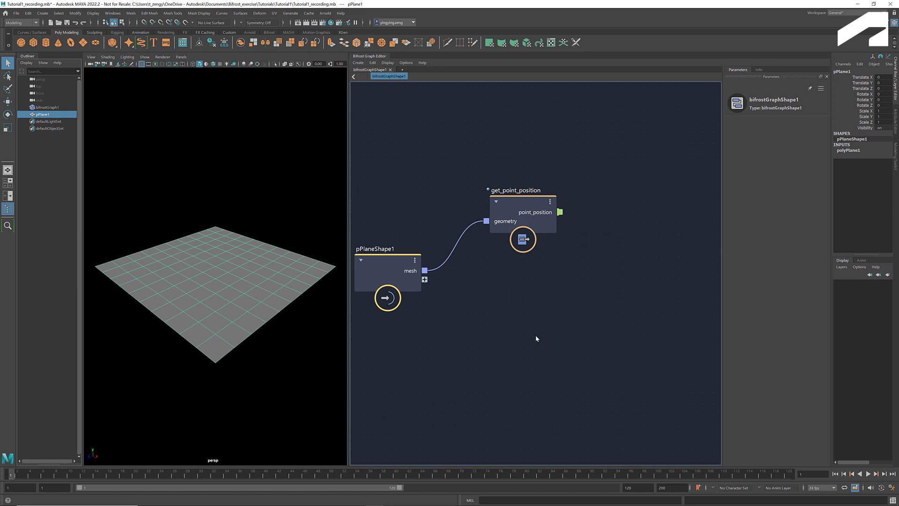
{"action": "key", "text": "Tab"}
{"action": "type", "text": "get"}
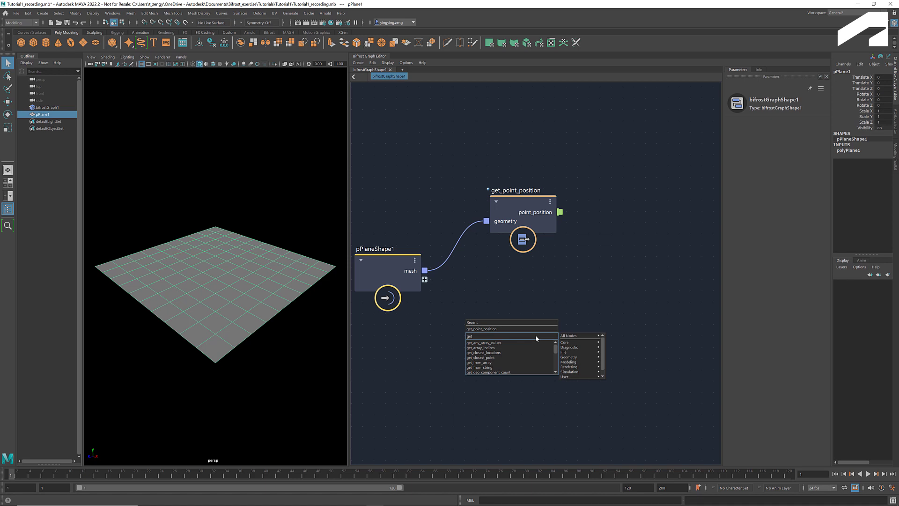
{"action": "type", "text": "_point"}
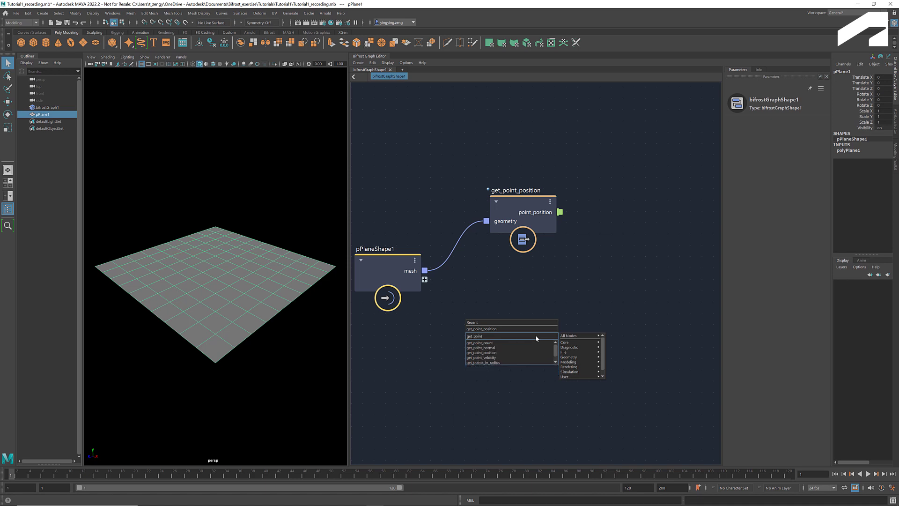
{"action": "left_click", "coordinate": [518, 348]}
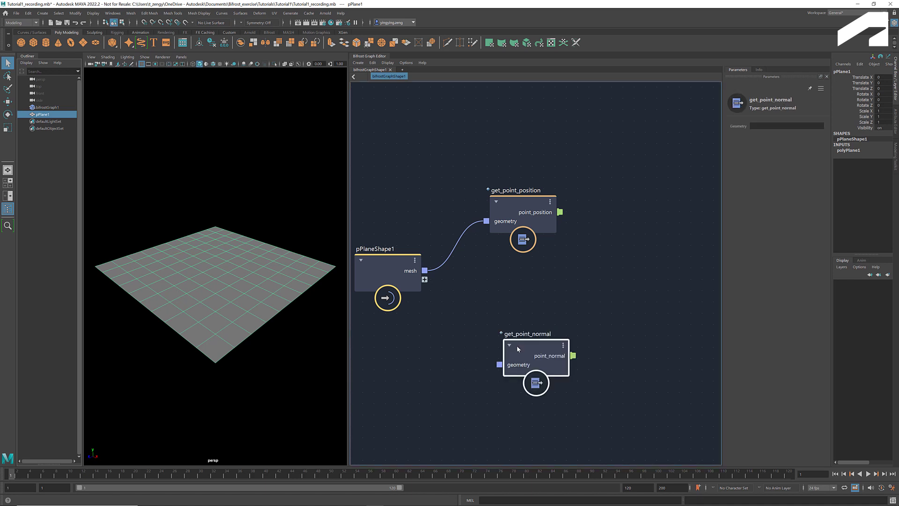
{"action": "left_click_drag", "start_coordinate": [527, 344], "coordinate": [515, 334]}
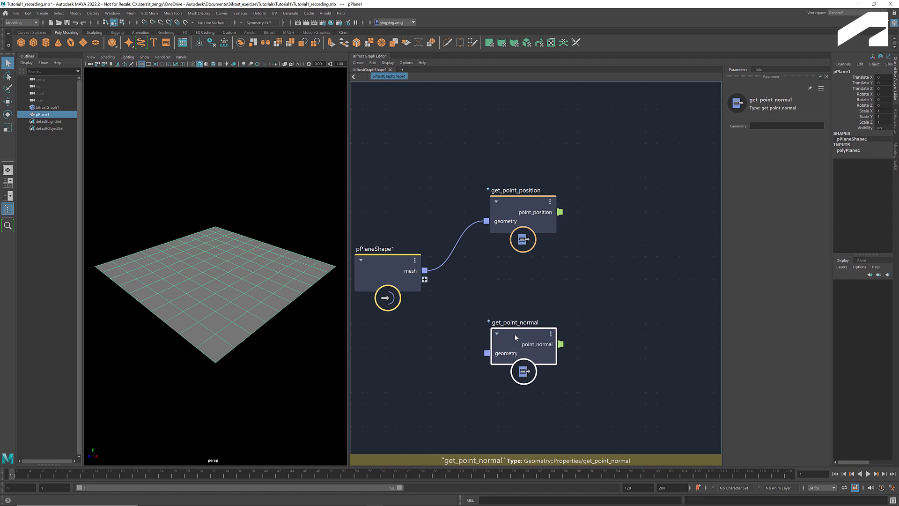
{"action": "left_click_drag", "start_coordinate": [424, 270], "coordinate": [487, 353]}
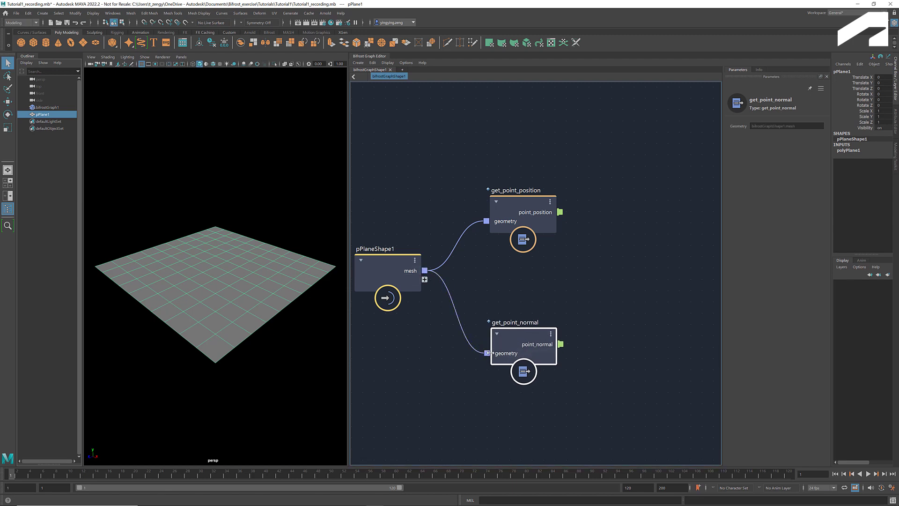
{"action": "left_click", "coordinate": [484, 238]}
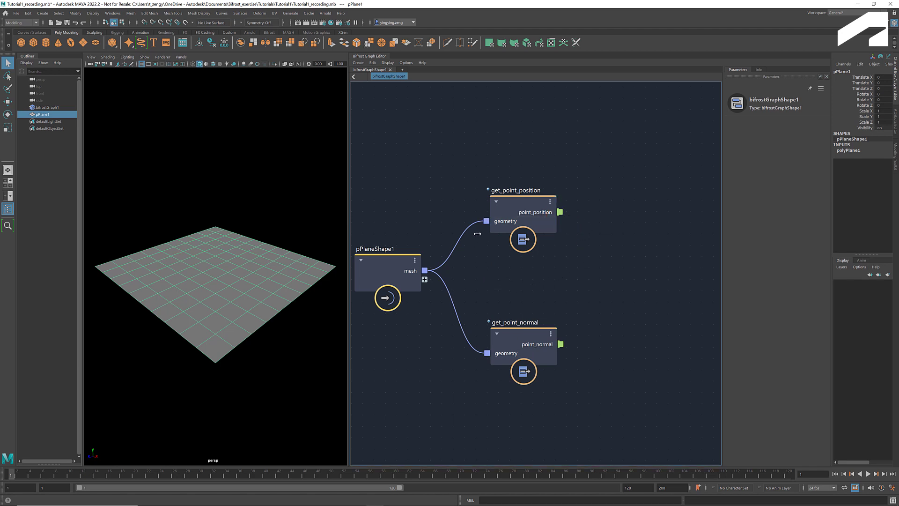
{"action": "mouse_move", "coordinate": [487, 221]}
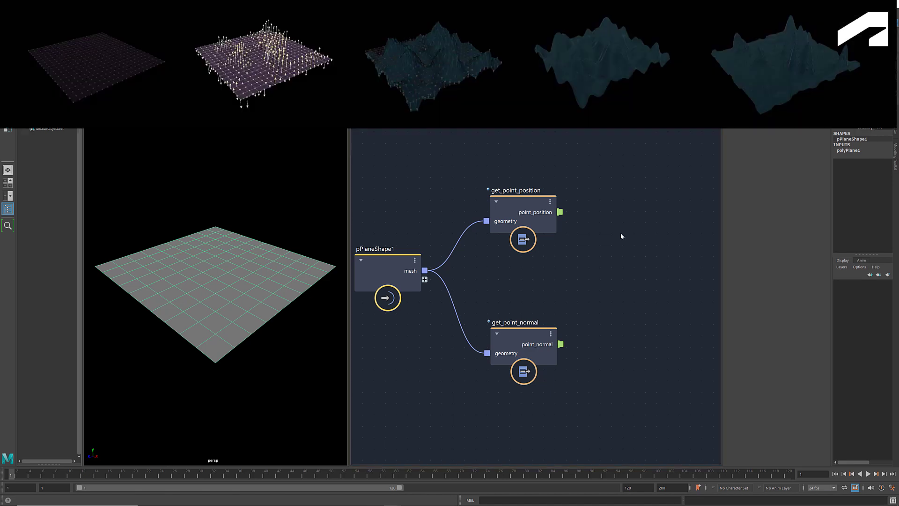
Step: Add a fractal_noise node and place it to the right of the get_point_position node
{"action": "scroll", "coordinate": [622, 234], "scroll_direction": "down", "scroll_amount": 4}
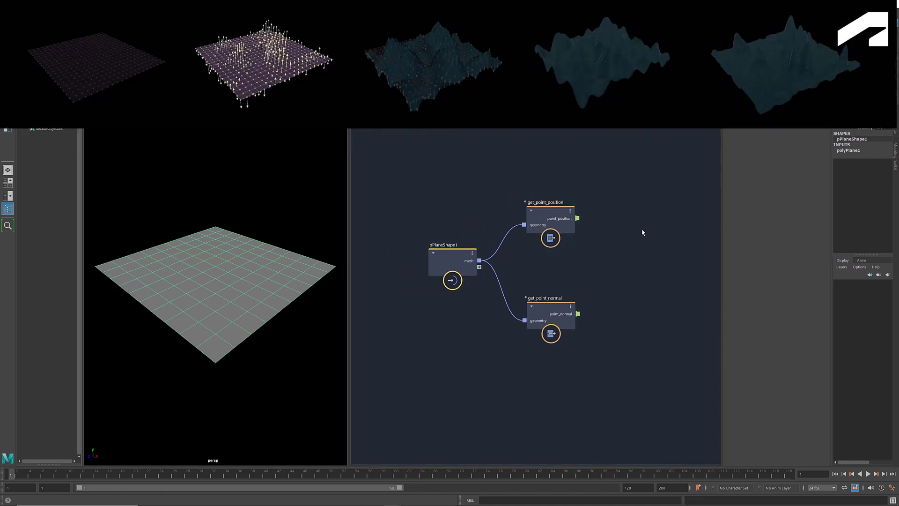
{"action": "middle_click_drag", "start_coordinate": [624, 227], "coordinate": [575, 243]}
{"action": "scroll", "coordinate": [574, 243], "scroll_direction": "up", "scroll_amount": 5}
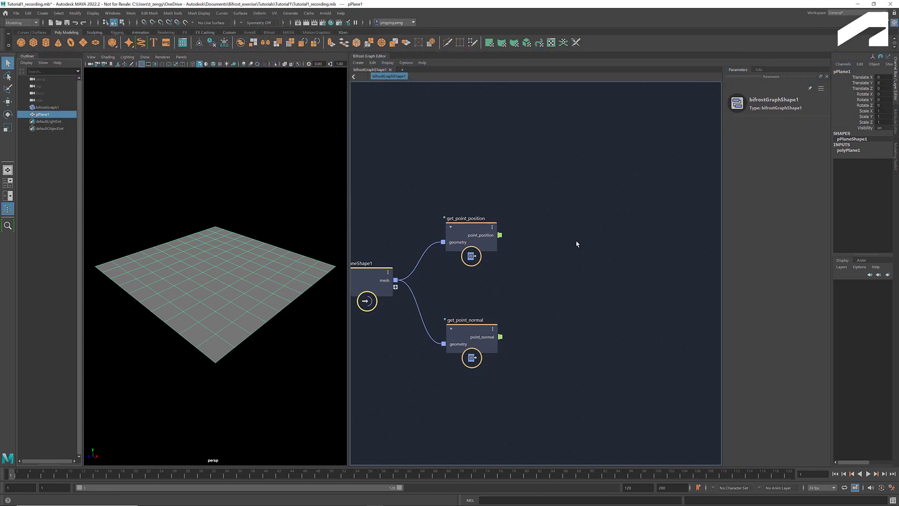
{"action": "key", "text": "Tab"}
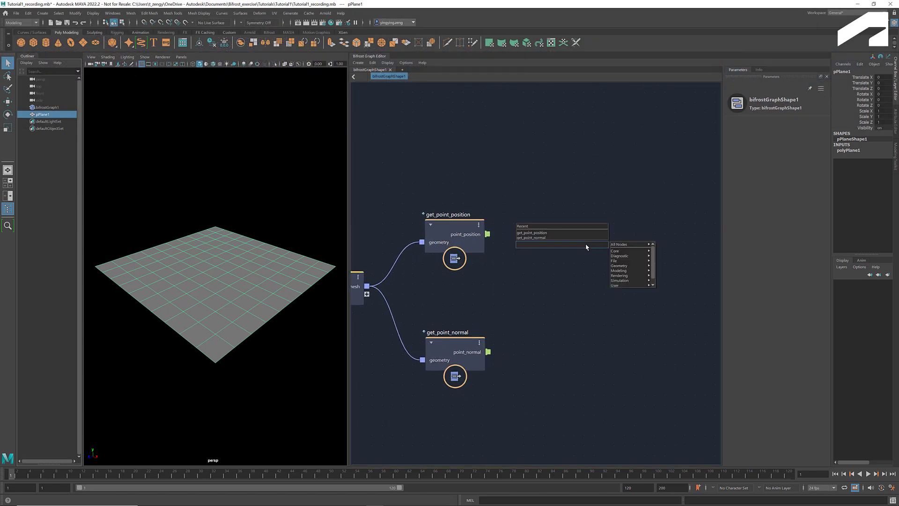
{"action": "type", "text": "noise"}
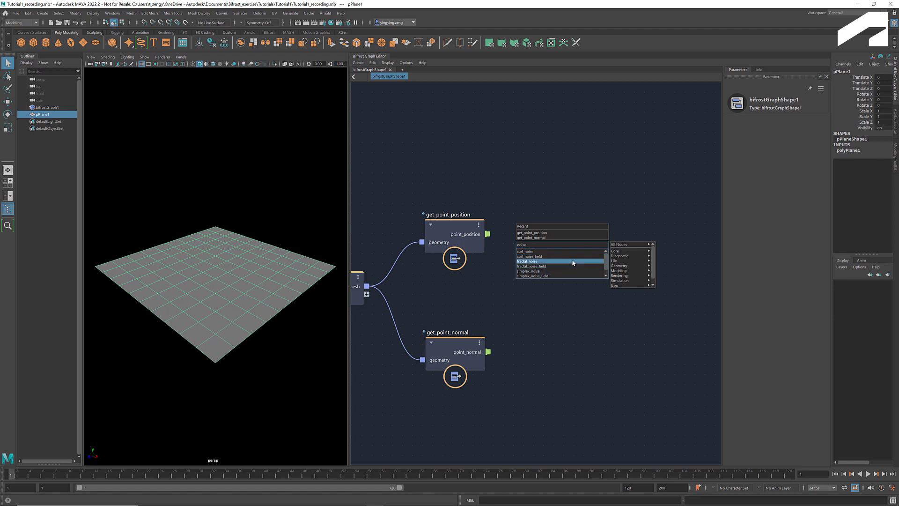
{"action": "left_click", "coordinate": [572, 262]}
{"action": "left_click_drag", "start_coordinate": [572, 267], "coordinate": [599, 214]}
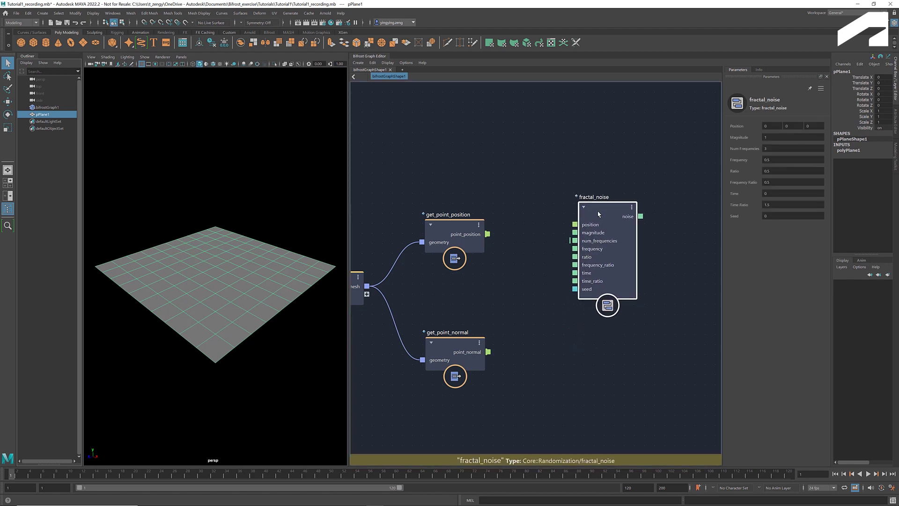
Step: Connect get_point_position's point_position output to fractal_noise's position input and shift the fractal_noise node slightly up and left
{"action": "left_click_drag", "start_coordinate": [487, 233], "coordinate": [574, 224]}
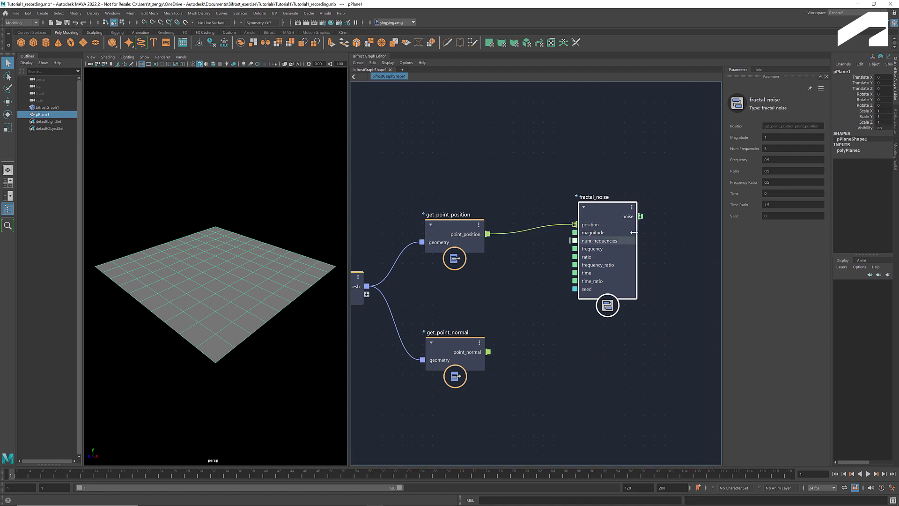
{"action": "left_click_drag", "start_coordinate": [618, 209], "coordinate": [606, 189]}
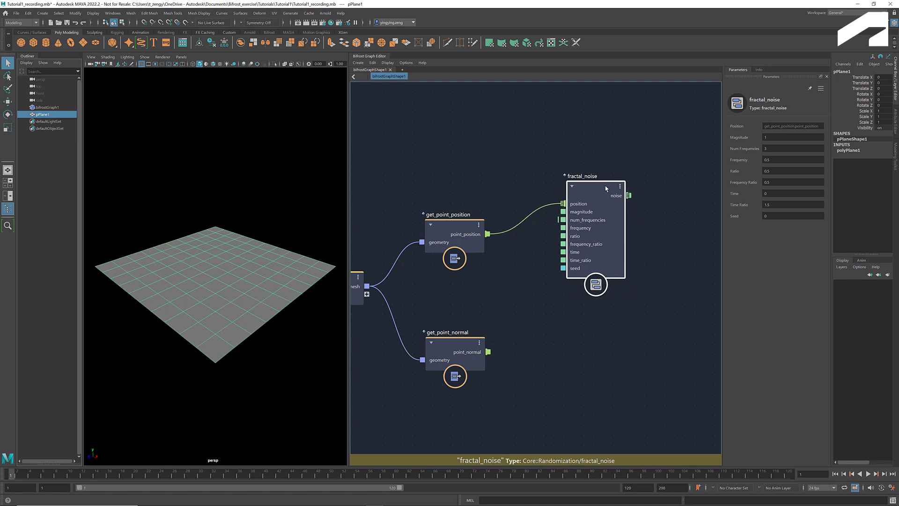
Step: Read the documentation of the fractal_noise node's inputs and output, and return to its parameters
{"action": "left_click", "coordinate": [759, 69]}
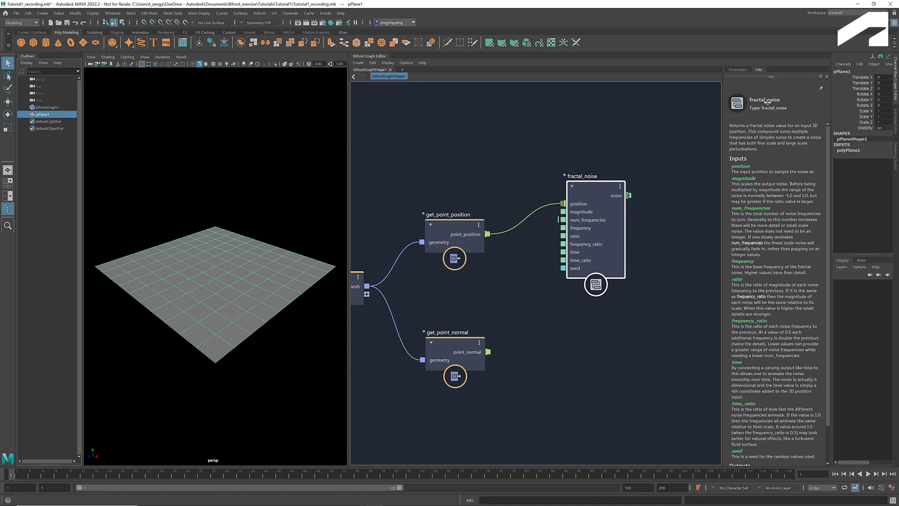
{"action": "scroll", "coordinate": [785, 191], "scroll_direction": "down", "scroll_amount": 3}
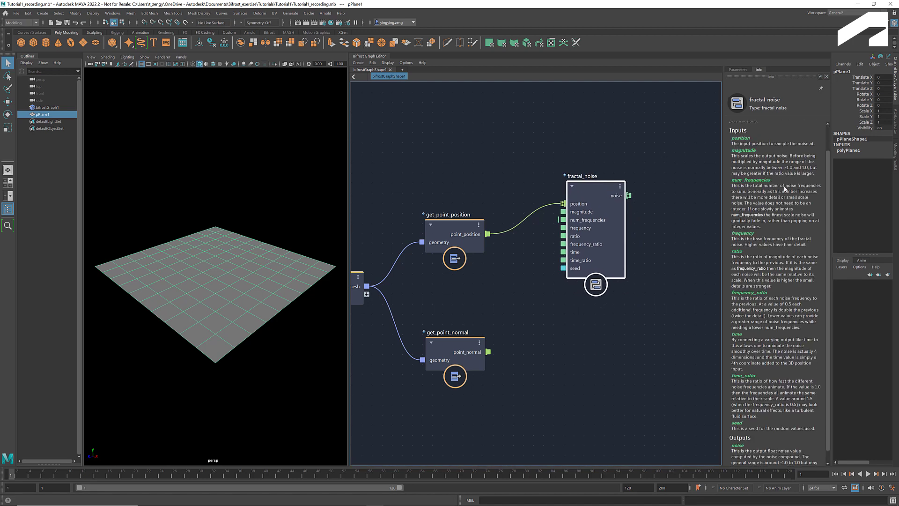
{"action": "scroll", "coordinate": [784, 192], "scroll_direction": "up", "scroll_amount": 3}
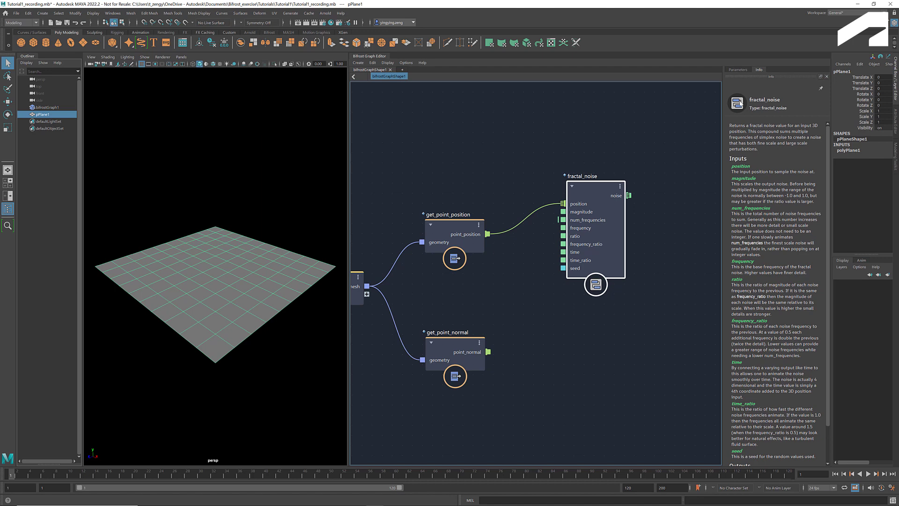
{"action": "left_click", "coordinate": [737, 70]}
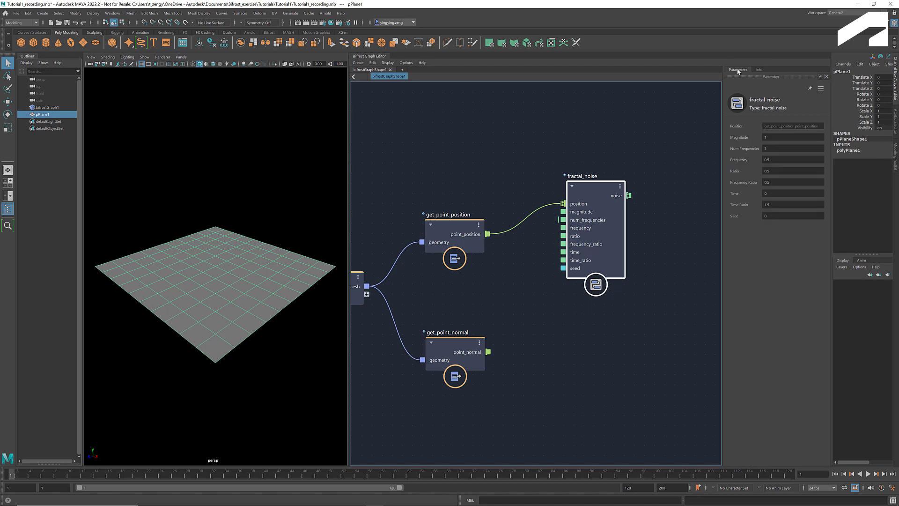
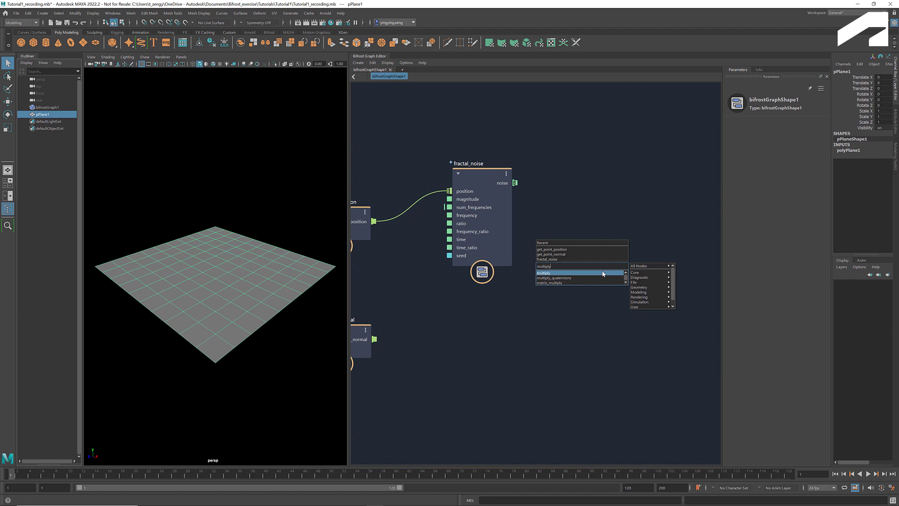
Step: Add a multiply node and connect fractal_noise's noise output and get_point_normal's point_normal output to it
{"action": "left_click_drag", "start_coordinate": [618, 255], "coordinate": [619, 264]}
{"action": "left_click_drag", "start_coordinate": [515, 182], "coordinate": [589, 281]}
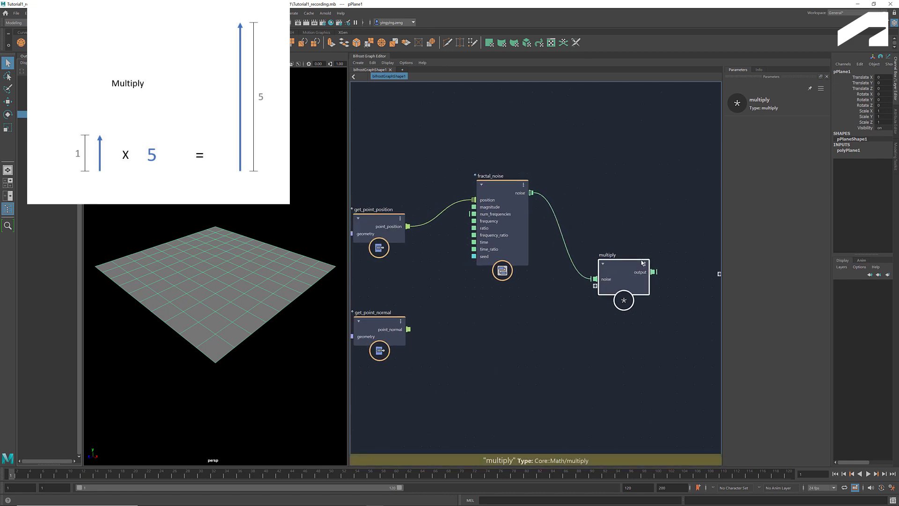
{"action": "scroll", "coordinate": [609, 274], "scroll_direction": "down", "scroll_amount": 2}
{"action": "left_click_drag", "start_coordinate": [471, 313], "coordinate": [626, 281]}
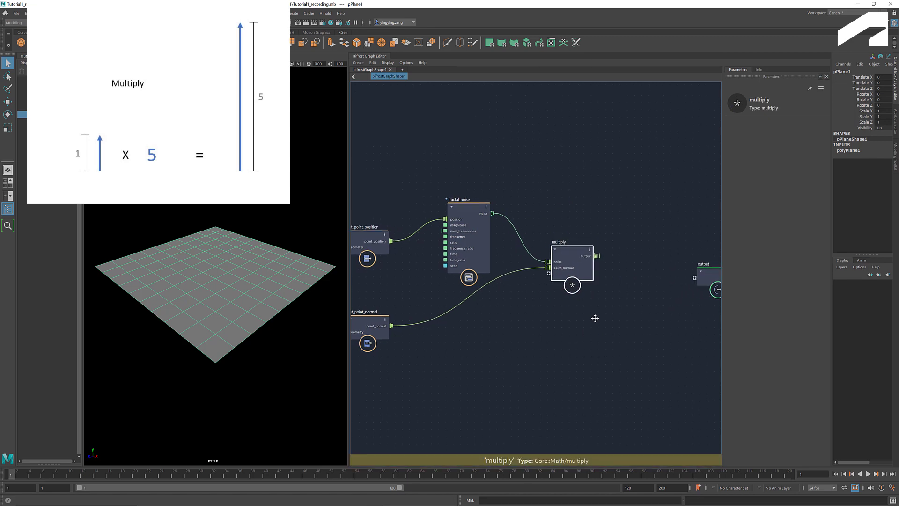
Step: Insert an add node and place it between the multiply and output nodes, slightly below them
{"action": "middle_click_drag", "start_coordinate": [595, 318], "coordinate": [552, 301]}
{"action": "key", "text": "Tab"}
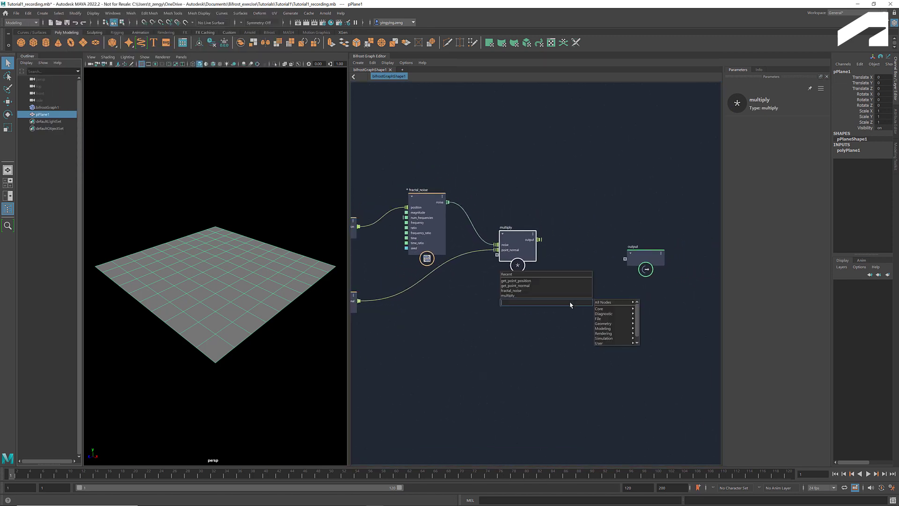
{"action": "type", "text": "add"}
{"action": "key", "text": "Return"}
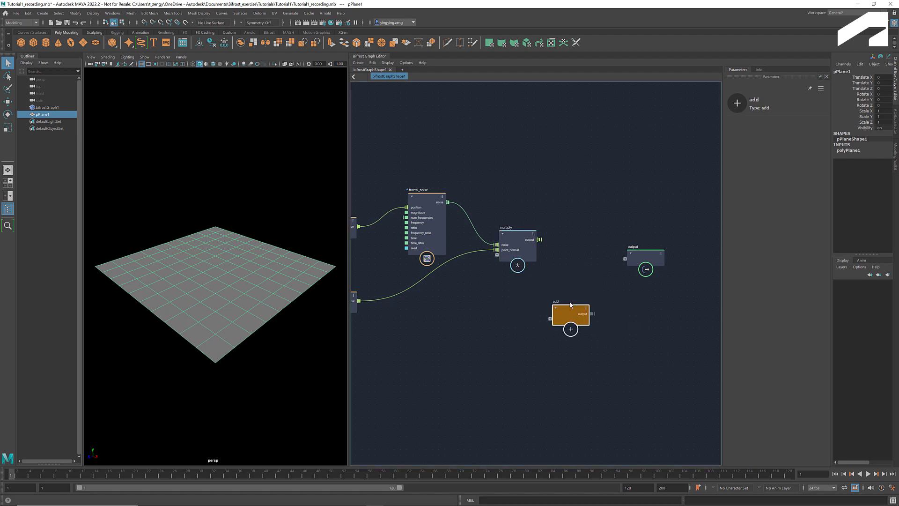
{"action": "left_click_drag", "start_coordinate": [568, 312], "coordinate": [574, 292]}
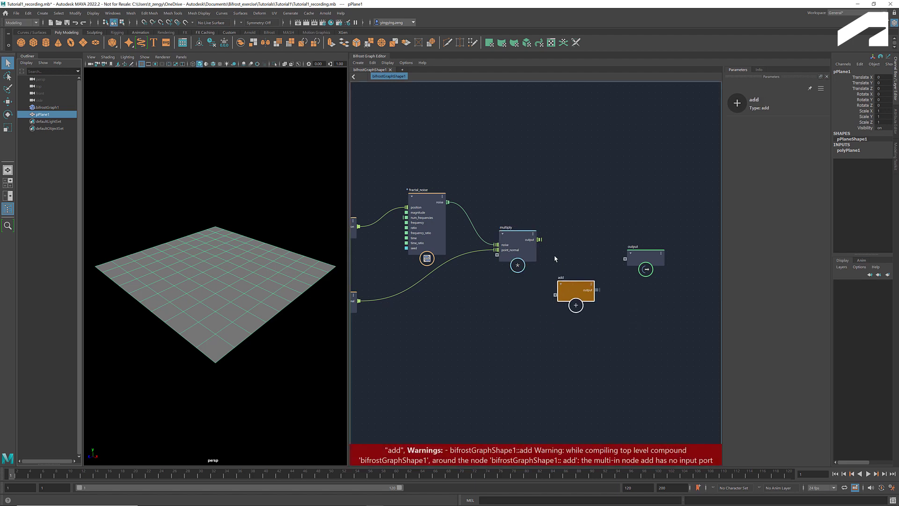
Step: Connect the multiply node's output and get_point_position's point_position output to the add node
{"action": "scroll", "coordinate": [557, 262], "scroll_direction": "up", "scroll_amount": 4}
{"action": "left_click_drag", "start_coordinate": [529, 230], "coordinate": [555, 317]}
{"action": "scroll", "coordinate": [667, 337], "scroll_direction": "down", "scroll_amount": 1}
{"action": "scroll", "coordinate": [668, 337], "scroll_direction": "down", "scroll_amount": 2}
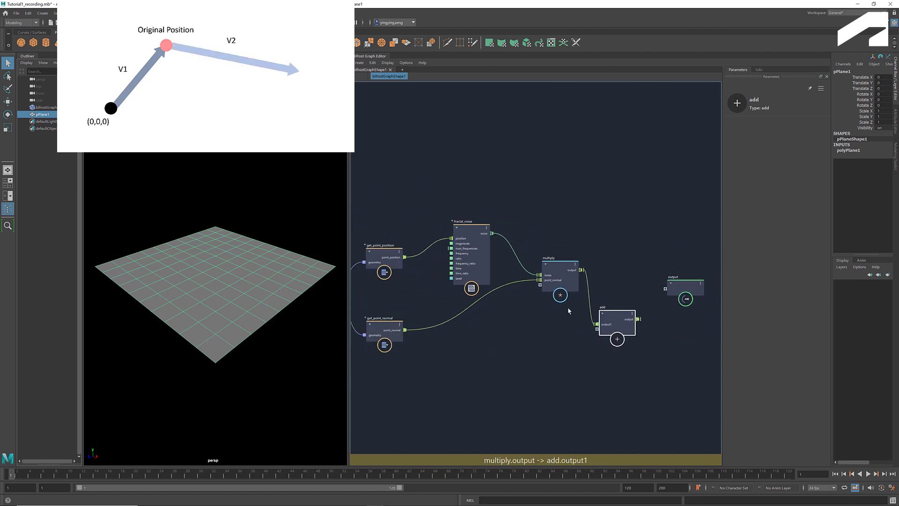
{"action": "scroll", "coordinate": [437, 273], "scroll_direction": "up", "scroll_amount": 1}
{"action": "left_click_drag", "start_coordinate": [413, 258], "coordinate": [659, 350]}
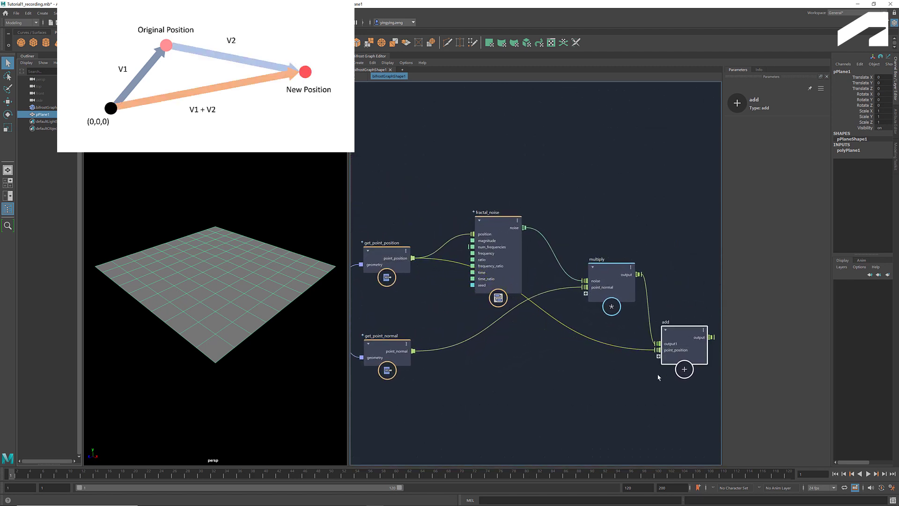
Step: Move the output node farther right and add a set_point_position node between the add and output nodes
{"action": "middle_click_drag", "start_coordinate": [660, 352], "coordinate": [520, 335]}
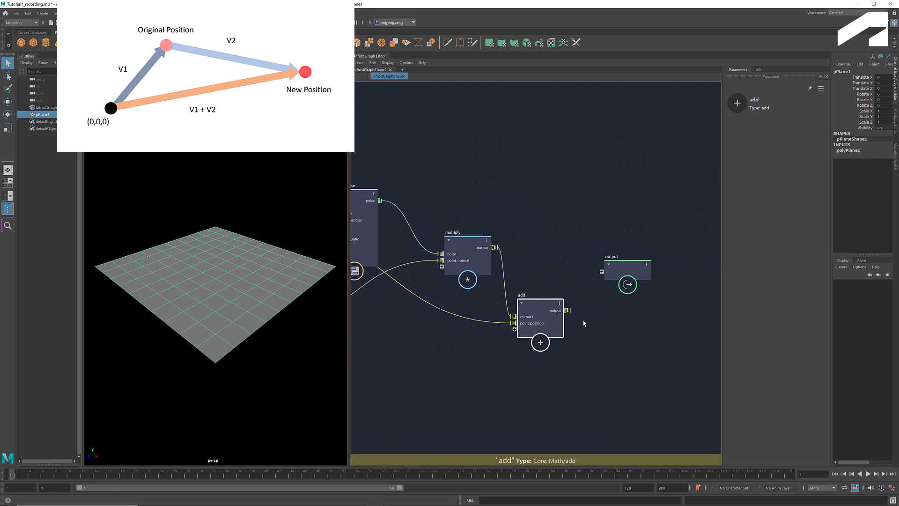
{"action": "left_click_drag", "start_coordinate": [617, 266], "coordinate": [703, 275]}
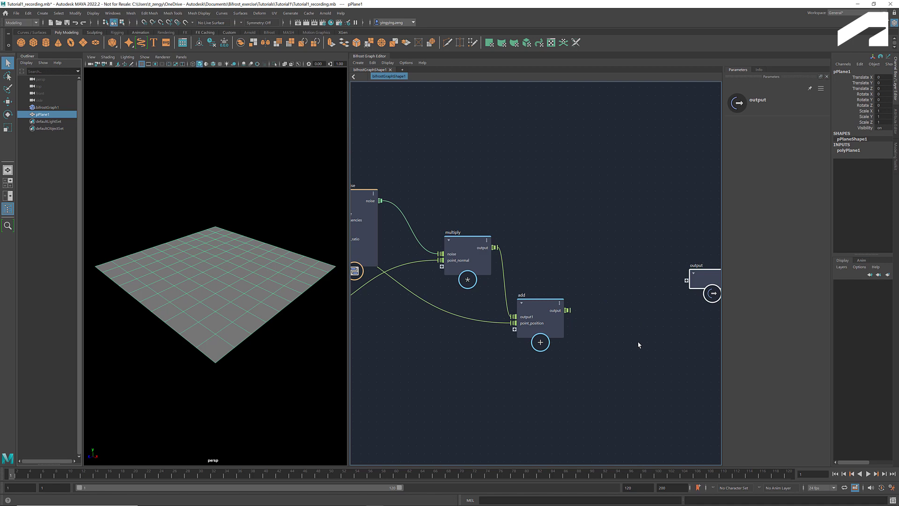
{"action": "middle_click_drag", "start_coordinate": [638, 344], "coordinate": [569, 335]}
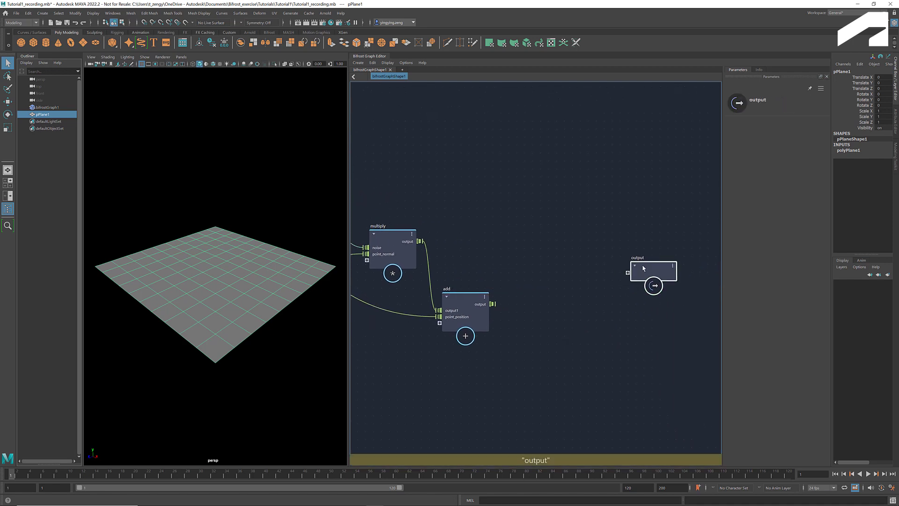
{"action": "left_click", "coordinate": [578, 304]}
{"action": "key", "text": "Tab"}
{"action": "type", "text": "se"}
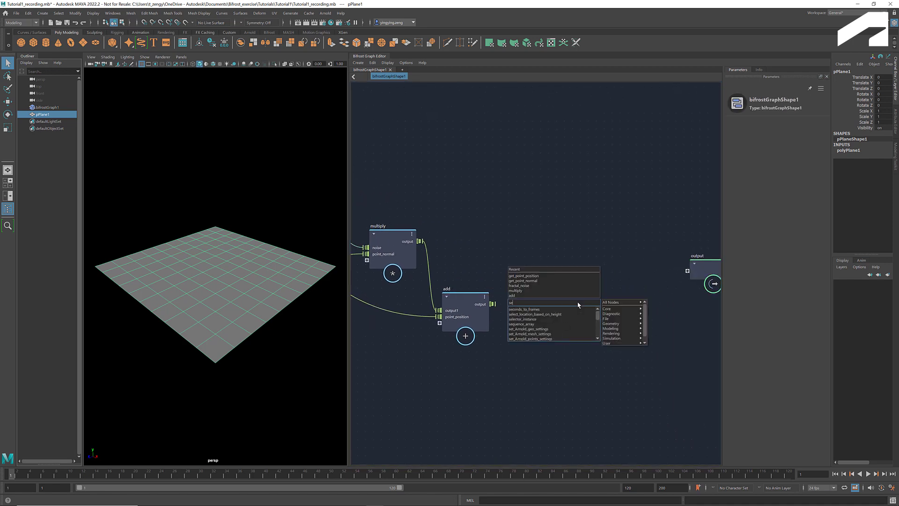
{"action": "type", "text": "t_point"}
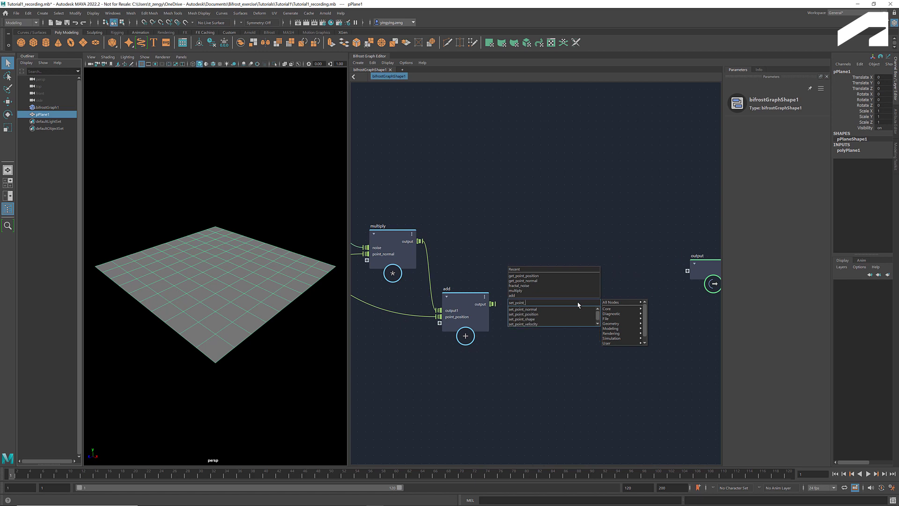
{"action": "type", "text": "_"}
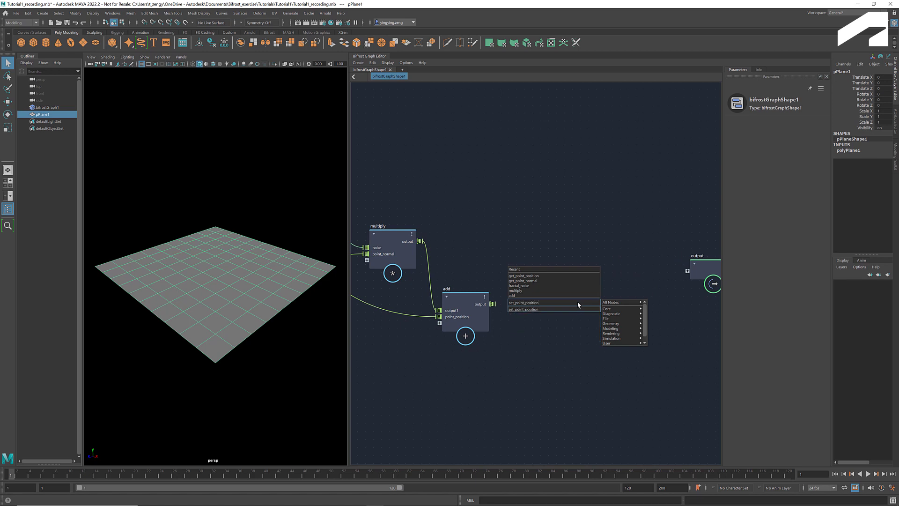
{"action": "key", "text": "Return"}
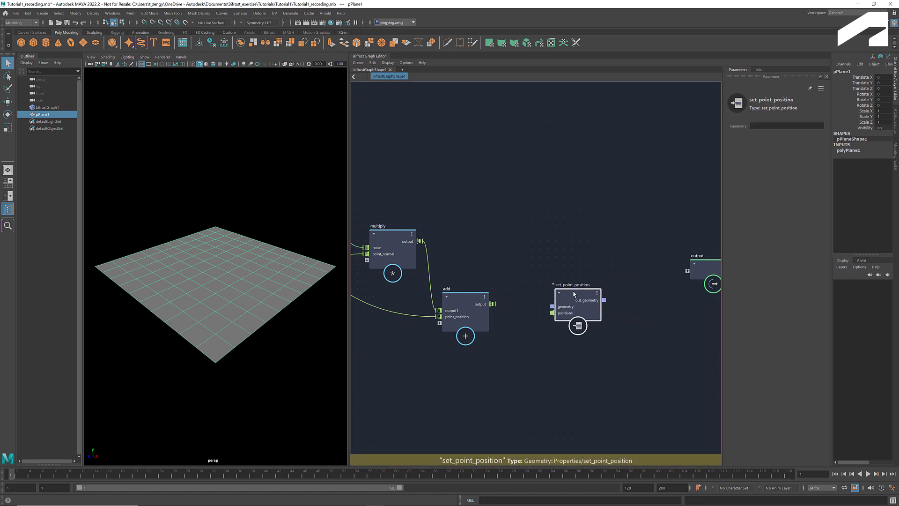
{"action": "left_click_drag", "start_coordinate": [573, 294], "coordinate": [574, 282]}
Step: Connect the plane's mesh output to set_point_position's geometry input and the add node's output to its positions input
{"action": "scroll", "coordinate": [628, 322], "scroll_direction": "down", "scroll_amount": 2}
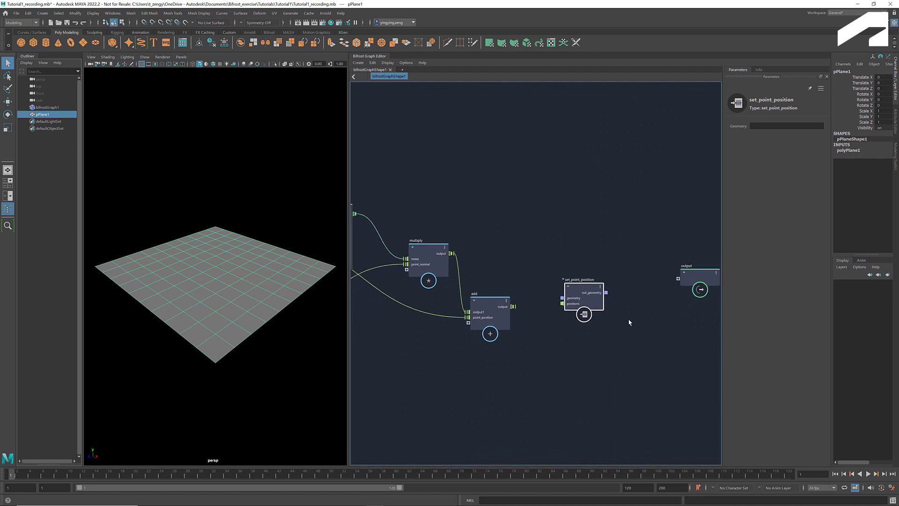
{"action": "scroll", "coordinate": [628, 322], "scroll_direction": "down", "scroll_amount": 4}
{"action": "scroll", "coordinate": [464, 304], "scroll_direction": "up", "scroll_amount": 6}
{"action": "left_click_drag", "start_coordinate": [445, 298], "coordinate": [679, 319]}
{"action": "scroll", "coordinate": [608, 305], "scroll_direction": "down", "scroll_amount": 3}
{"action": "scroll", "coordinate": [692, 306], "scroll_direction": "up", "scroll_amount": 3}
{"action": "scroll", "coordinate": [678, 320], "scroll_direction": "up", "scroll_amount": 3}
{"action": "left_click_drag", "start_coordinate": [545, 342], "coordinate": [641, 334]}
{"action": "scroll", "coordinate": [647, 363], "scroll_direction": "down", "scroll_amount": 3}
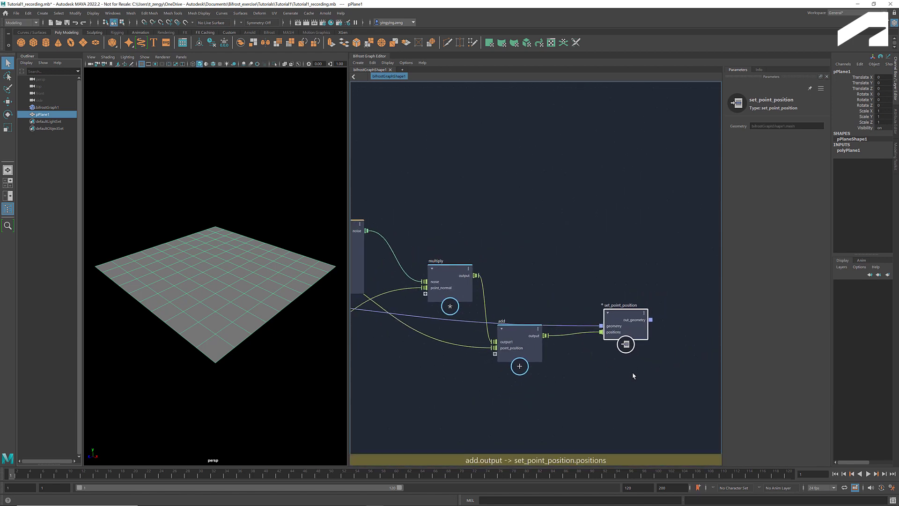
Step: Add a point_scope node below and to the right of the set_point_position node
{"action": "scroll", "coordinate": [648, 363], "scroll_direction": "up", "scroll_amount": 2}
{"action": "middle_click_drag", "start_coordinate": [648, 363], "coordinate": [544, 344]}
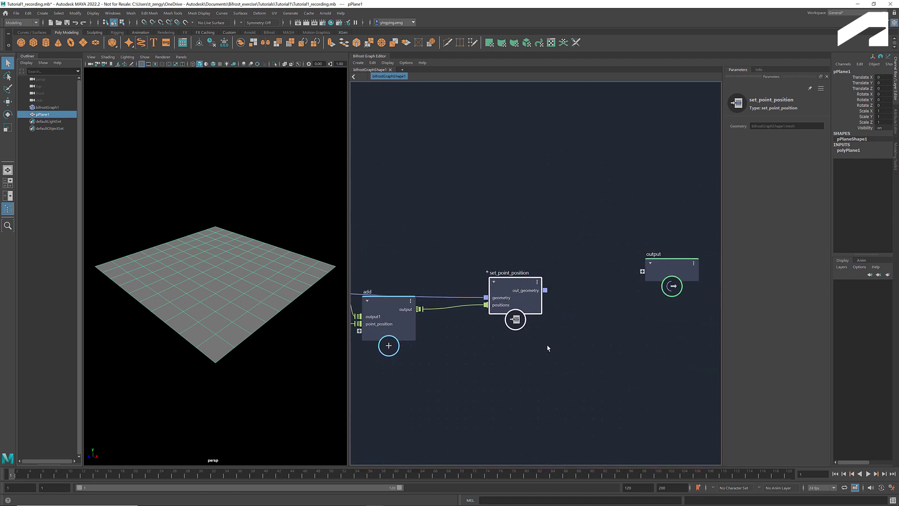
{"action": "middle_click_drag", "start_coordinate": [584, 344], "coordinate": [532, 336]}
{"action": "key", "text": "Tab"}
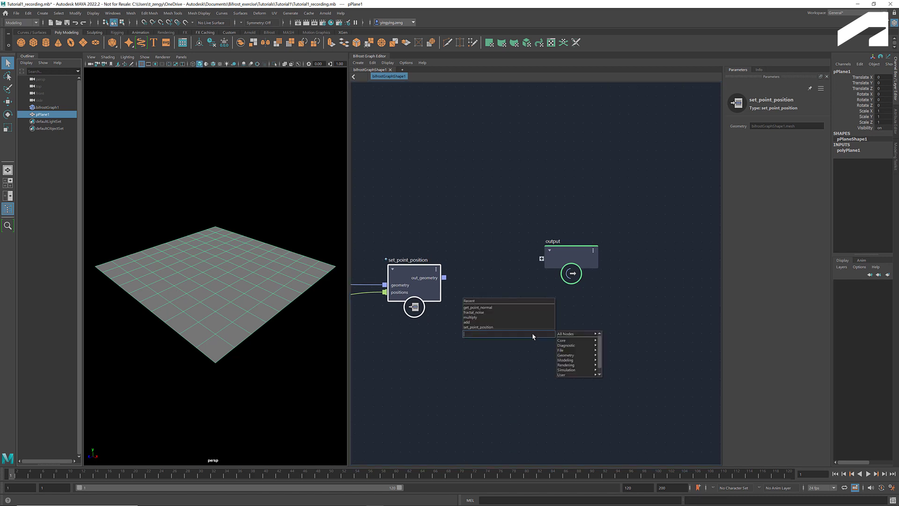
{"action": "type", "text": "point_s"}
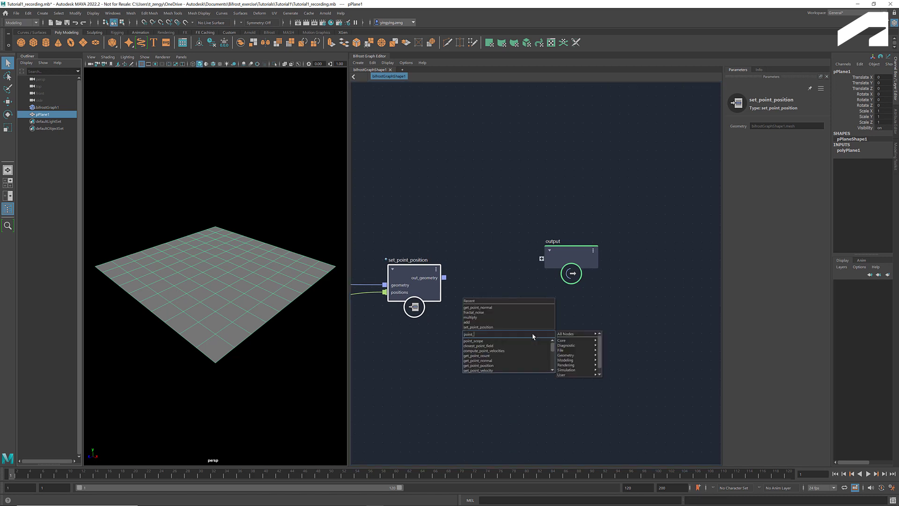
{"action": "key", "text": "Down"}
{"action": "key", "text": "Return"}
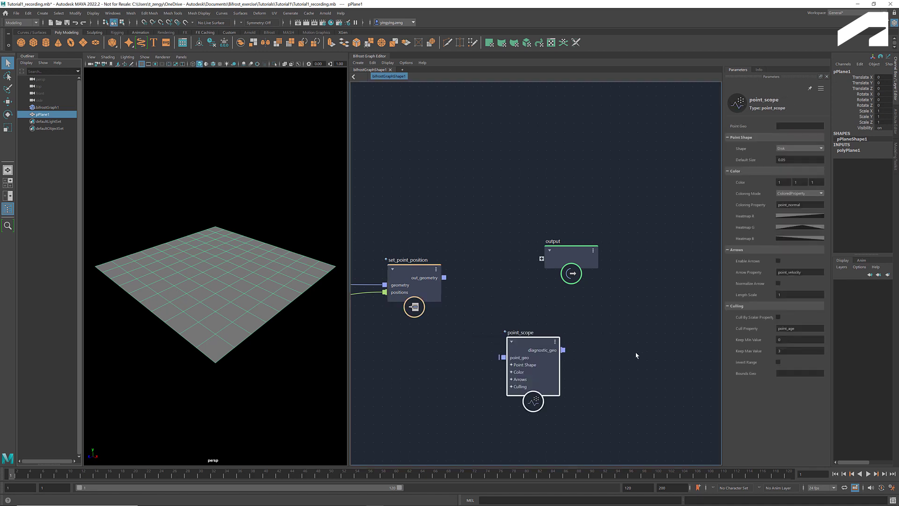
Step: Add a terminal node to the right of the point_scope node
{"action": "key", "text": "Tab"}
{"action": "type", "text": "te"}
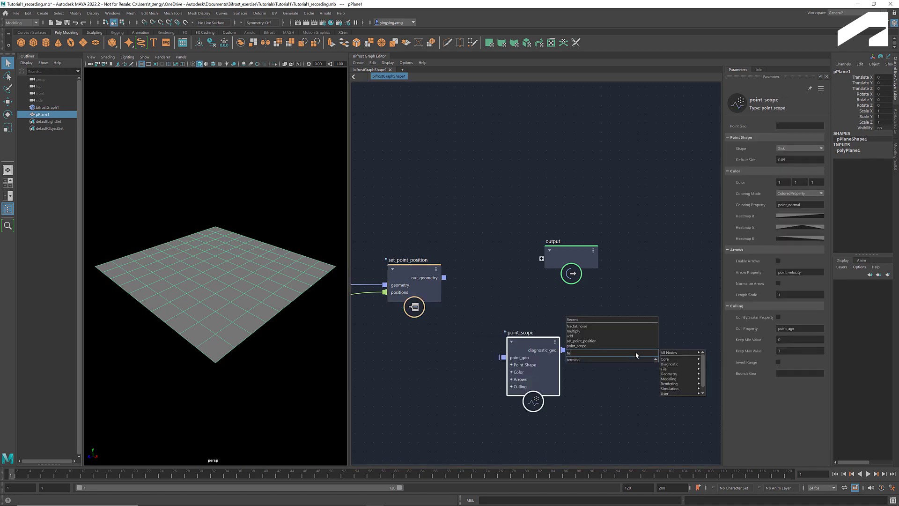
{"action": "type", "text": "mininal"}
{"action": "left_click", "coordinate": [635, 358]}
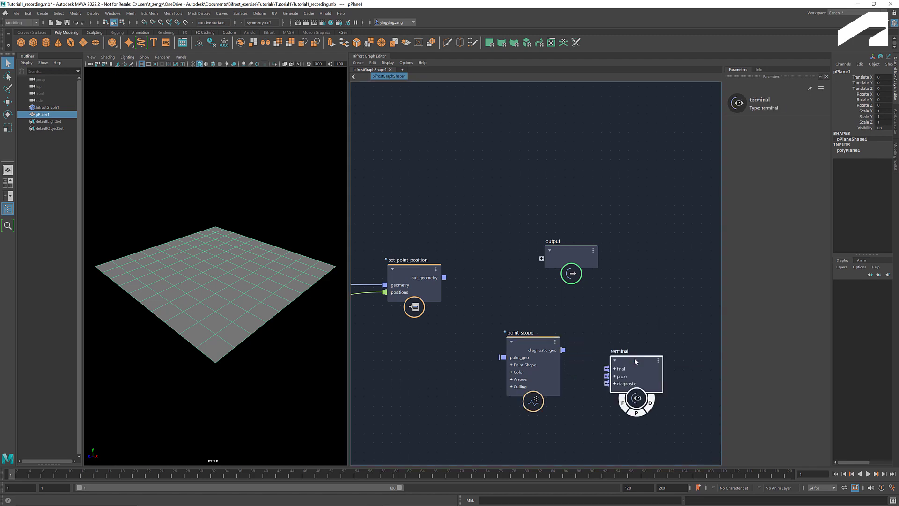
Step: Connect out_geometry to point_scope's point_geo and diagnostic_geo to the terminal's diagnostic input, keeping only the terminal's diagnostic display on
{"action": "scroll", "coordinate": [427, 277], "scroll_direction": "down", "scroll_amount": 1}
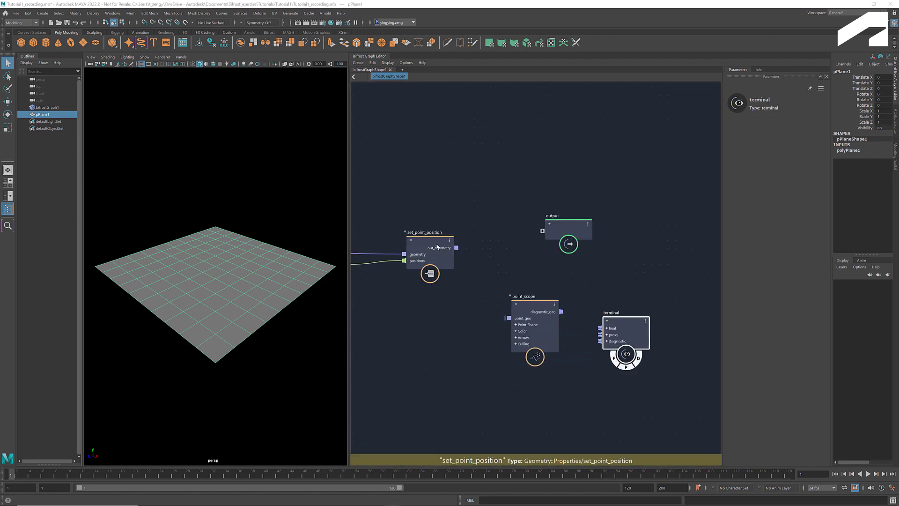
{"action": "left_click_drag", "start_coordinate": [452, 247], "coordinate": [509, 318]}
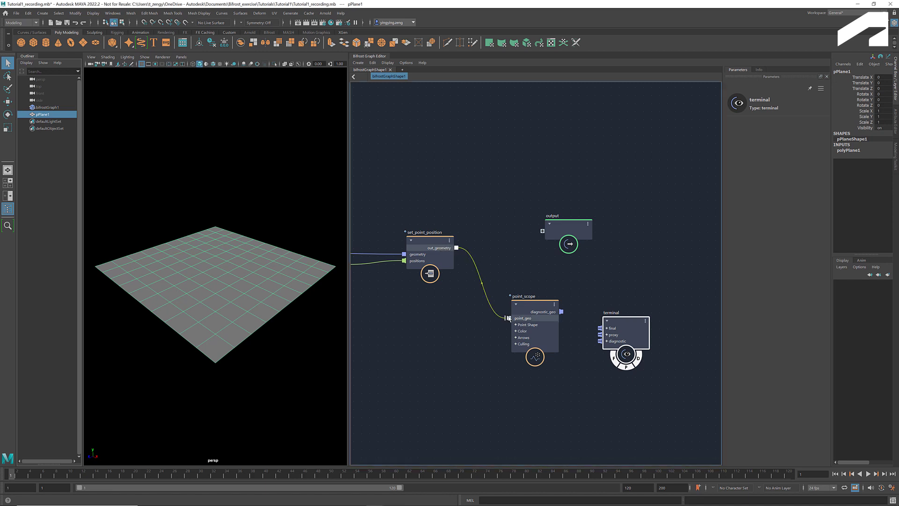
{"action": "left_click_drag", "start_coordinate": [561, 311], "coordinate": [600, 341]}
{"action": "left_click", "coordinate": [621, 371]}
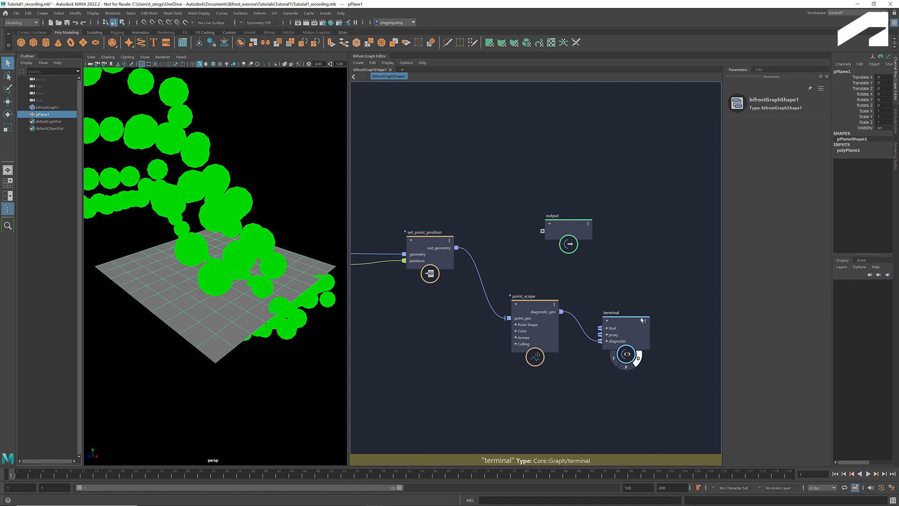
Step: Set the point_scope node's default point size to 0.02
{"action": "left_click_drag", "start_coordinate": [305, 353], "coordinate": [302, 349], "text": "alt"}
{"action": "scroll", "coordinate": [299, 352], "scroll_direction": "down", "scroll_amount": 6}
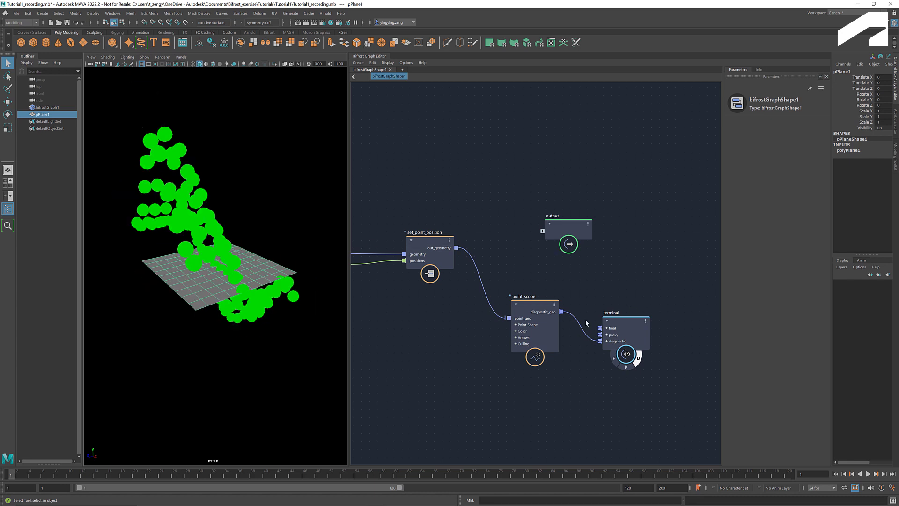
{"action": "left_click", "coordinate": [557, 304]}
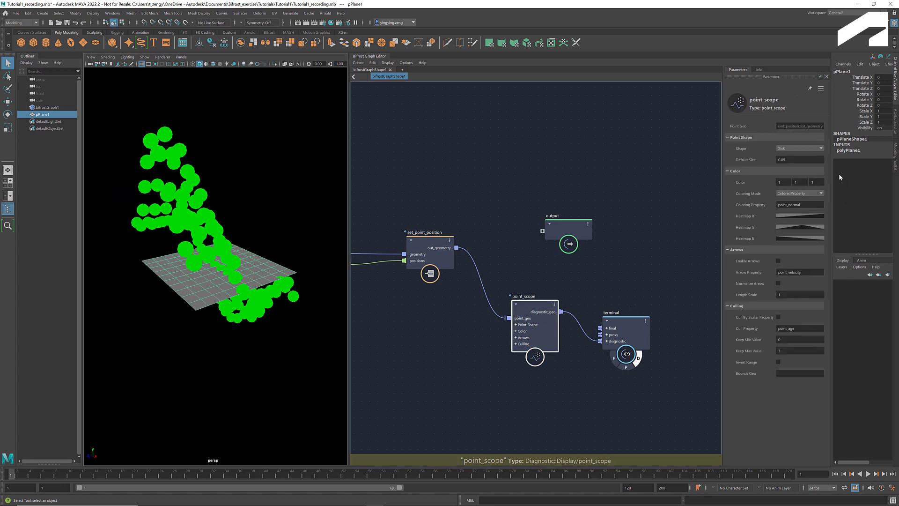
{"action": "left_click", "coordinate": [792, 160]}
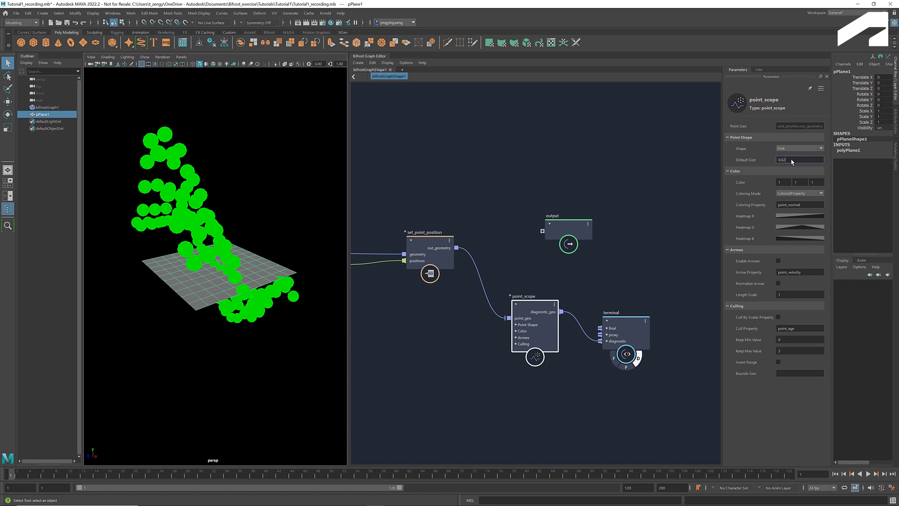
{"action": "key", "text": "Return"}
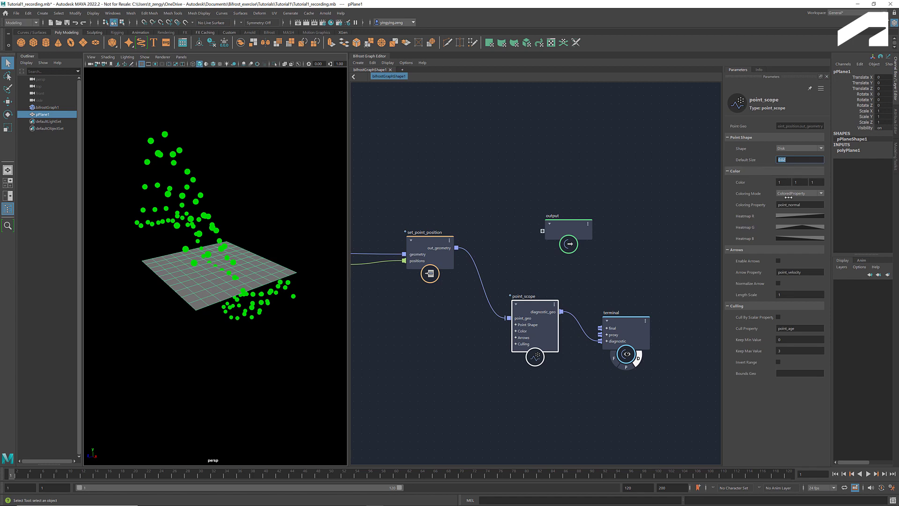
Step: Enable arrows on the point_scope node, with arrow property point_normal and a length scale of 0.3
{"action": "left_click", "coordinate": [778, 261]}
{"action": "left_click_drag", "start_coordinate": [802, 272], "coordinate": [789, 271]}
{"action": "type", "text": "norma"}
{"action": "key", "text": "Return"}
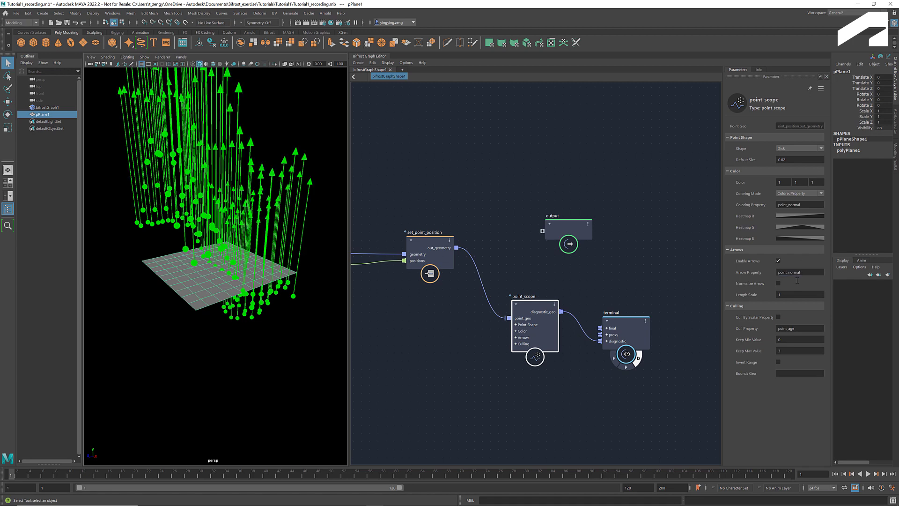
{"action": "left_click", "coordinate": [786, 294]}
{"action": "type", "text": "0.5"}
{"action": "key", "text": "Return"}
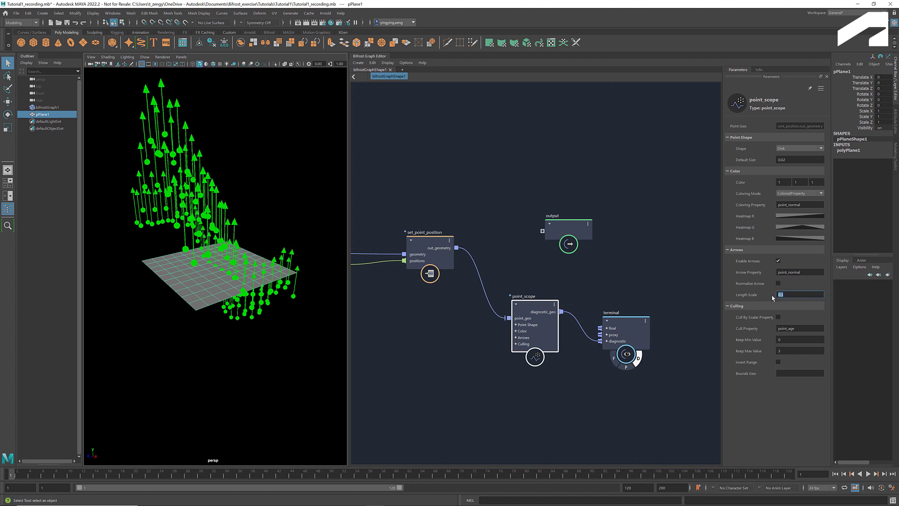
{"action": "mouse_move", "coordinate": [287, 237]}
{"action": "left_mouse_down", "text": "alt"}
{"action": "mouse_move", "coordinate": [275, 257]}
{"action": "mouse_move", "coordinate": [291, 233]}
{"action": "left_mouse_up", "text": "alt"}
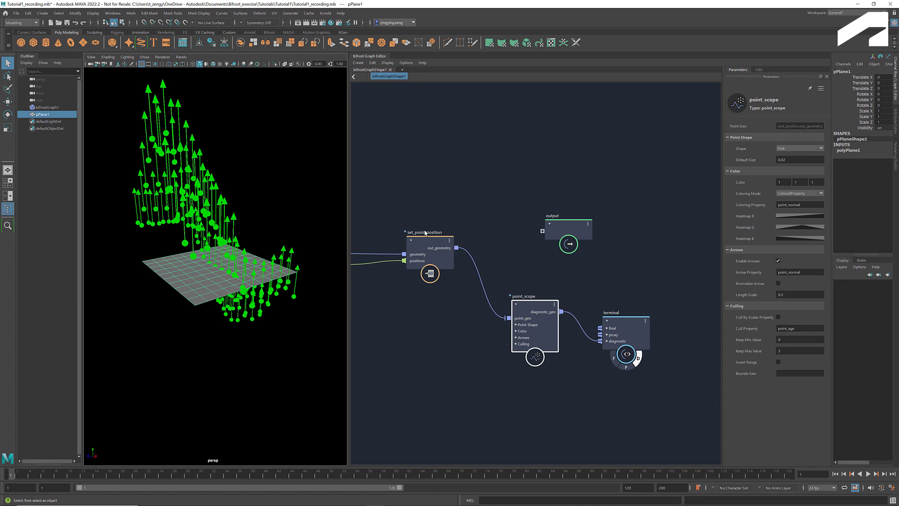
Step: Try connecting set_point_position's out_geometry directly to the output node, view the mesh, and cut the connection again
{"action": "left_click_drag", "start_coordinate": [457, 248], "coordinate": [543, 232]}
{"action": "mouse_move", "coordinate": [281, 224]}
{"action": "left_mouse_down", "text": "alt"}
{"action": "mouse_move", "coordinate": [275, 214]}
{"action": "mouse_move", "coordinate": [285, 220]}
{"action": "left_mouse_up", "text": "alt"}
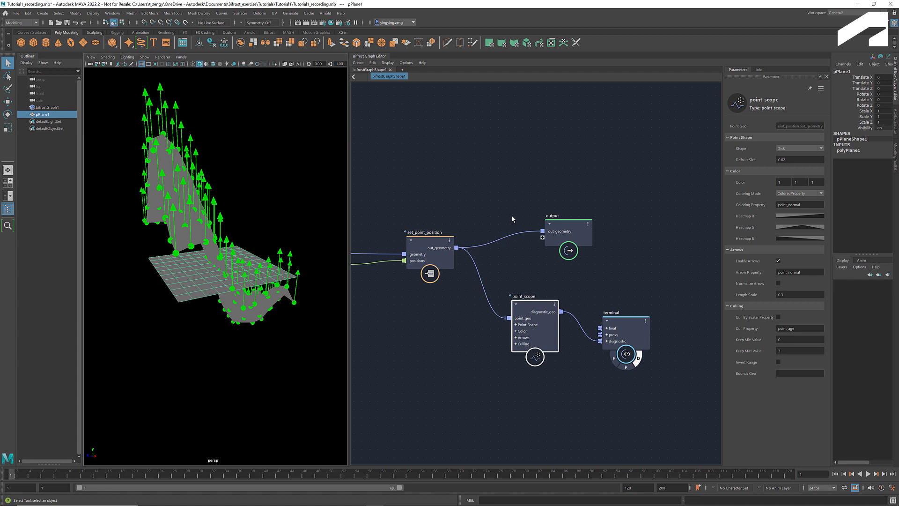
{"action": "left_click_drag", "start_coordinate": [512, 223], "coordinate": [500, 251], "text": "alt+shift"}
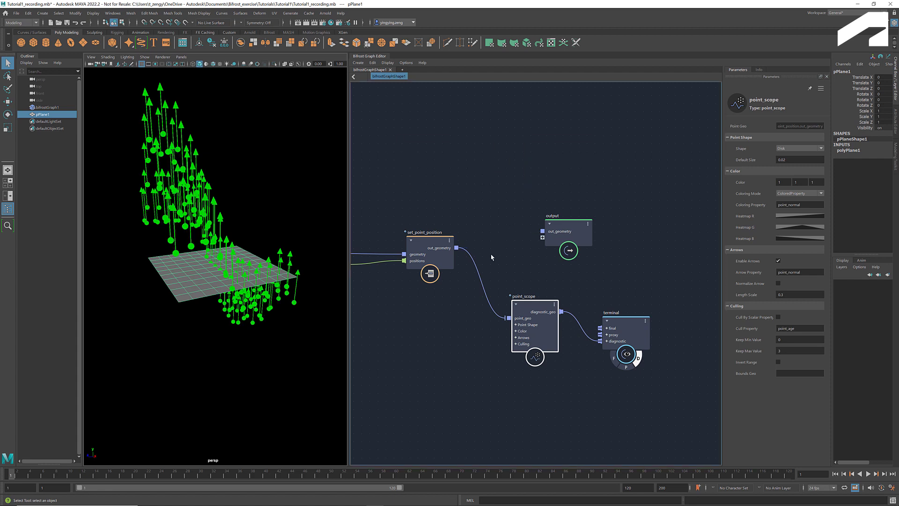
Step: Insert an update_mesh_normals node between set_point_position and point_scope, connecting out_geometry to its mesh input and out_mesh to point_geo
{"action": "left_click", "coordinate": [463, 347]}
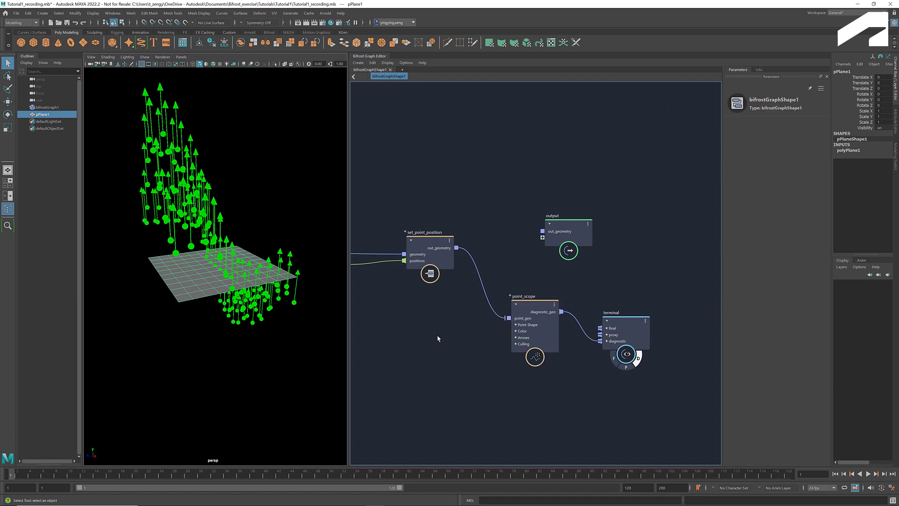
{"action": "key", "text": "Tab"}
{"action": "type", "text": "update"}
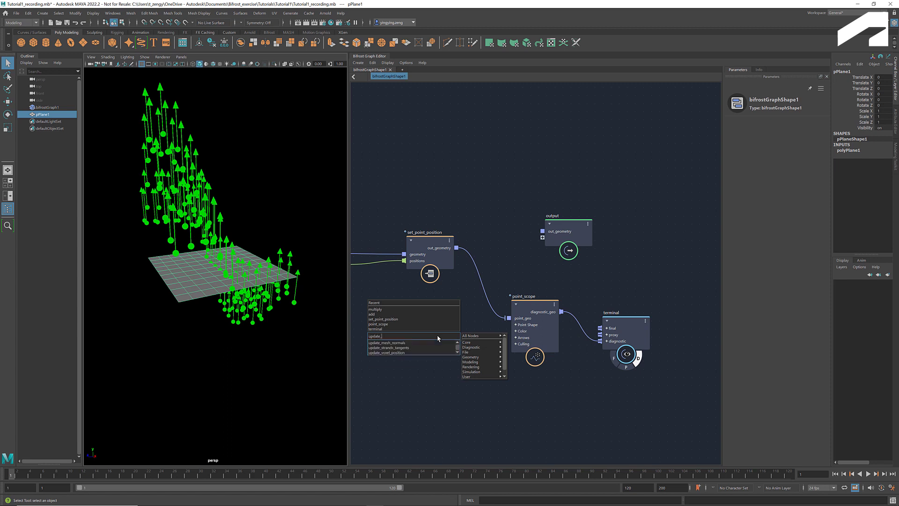
{"action": "left_click", "coordinate": [434, 344]}
{"action": "left_click_drag", "start_coordinate": [667, 283], "coordinate": [508, 369]}
{"action": "left_click_drag", "start_coordinate": [523, 306], "coordinate": [629, 304]}
{"action": "middle_click_drag", "start_coordinate": [582, 353], "coordinate": [558, 350]}
{"action": "left_click_drag", "start_coordinate": [437, 351], "coordinate": [511, 332]}
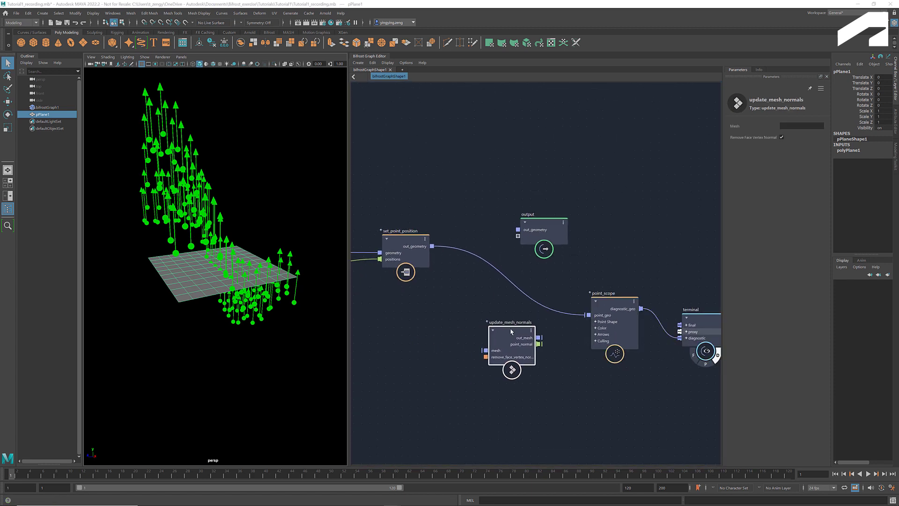
{"action": "left_click_drag", "start_coordinate": [432, 245], "coordinate": [485, 352]}
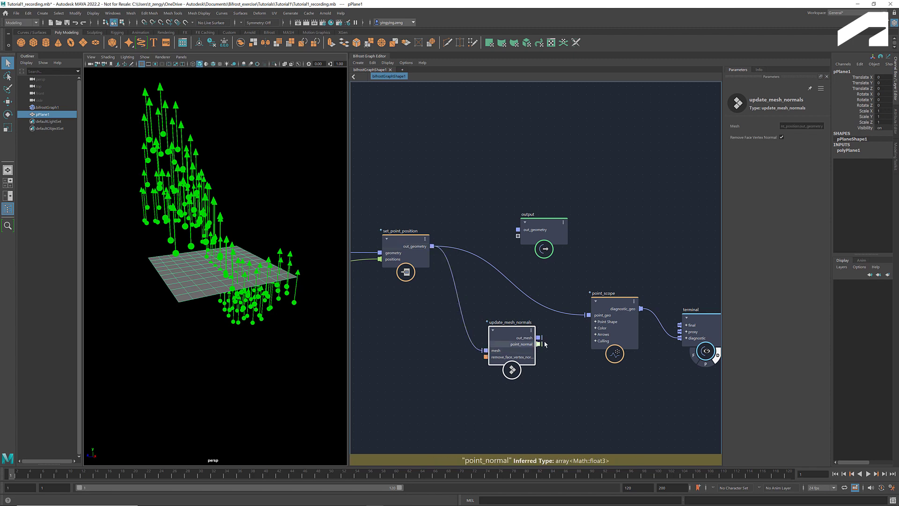
{"action": "left_click_drag", "start_coordinate": [539, 337], "coordinate": [590, 316]}
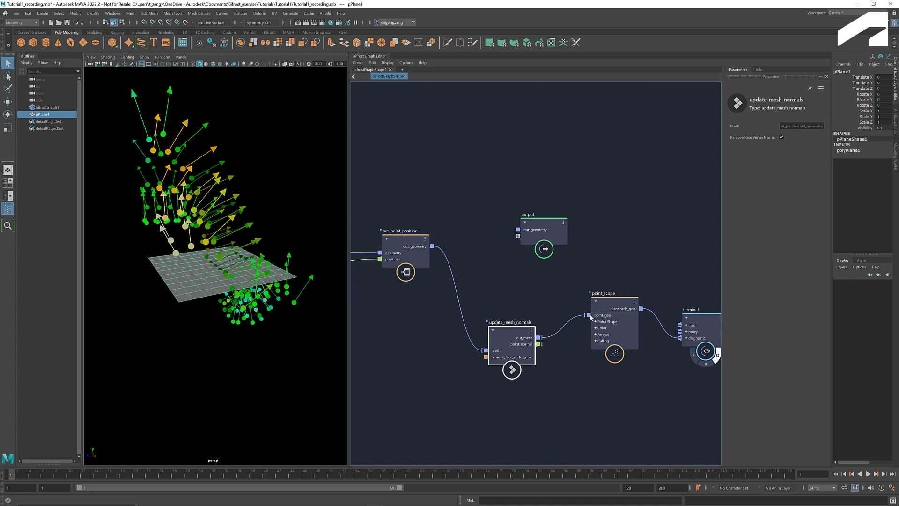
Step: Set the point_scope node's coloring mode to NormalVector
{"action": "left_click", "coordinate": [625, 302]}
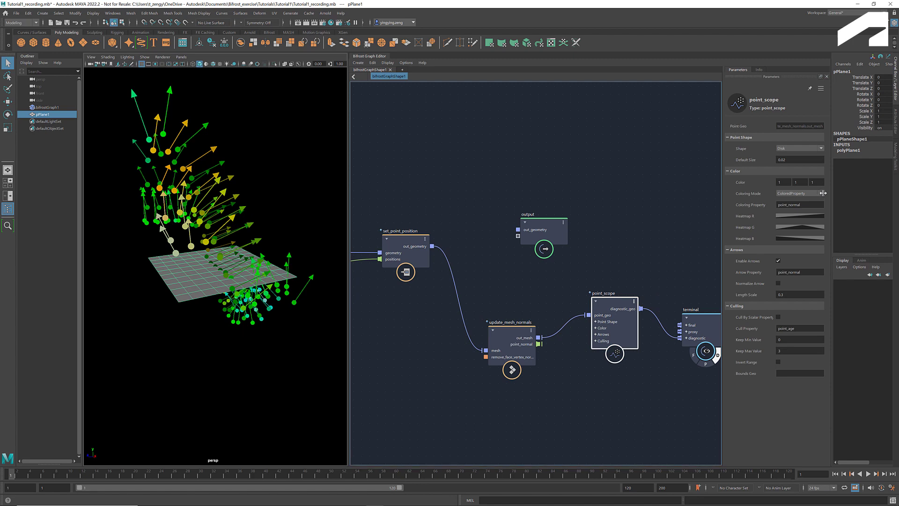
{"action": "left_click", "coordinate": [821, 193]}
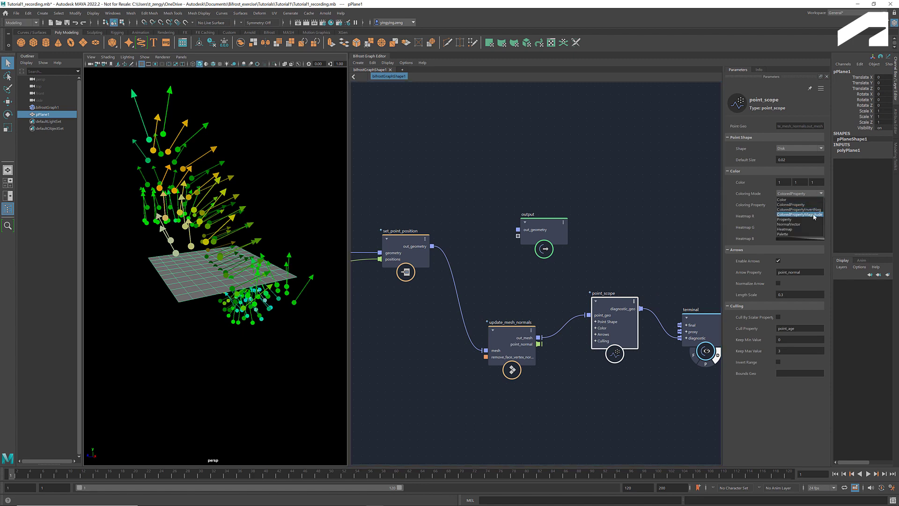
{"action": "left_click", "coordinate": [801, 223]}
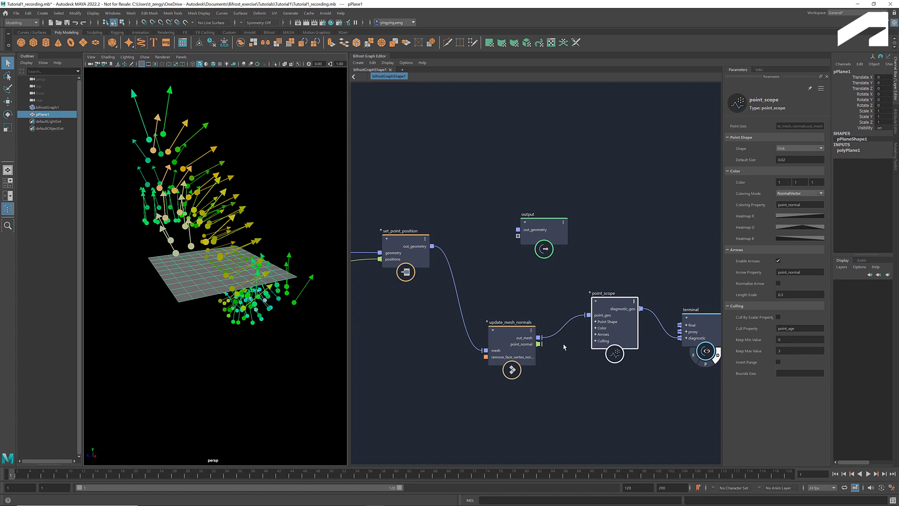
Step: Connect update_mesh_normals' out_mesh to the output node's out_geometry and turn off the terminal's diagnostic display
{"action": "left_click_drag", "start_coordinate": [548, 231], "coordinate": [620, 226]}
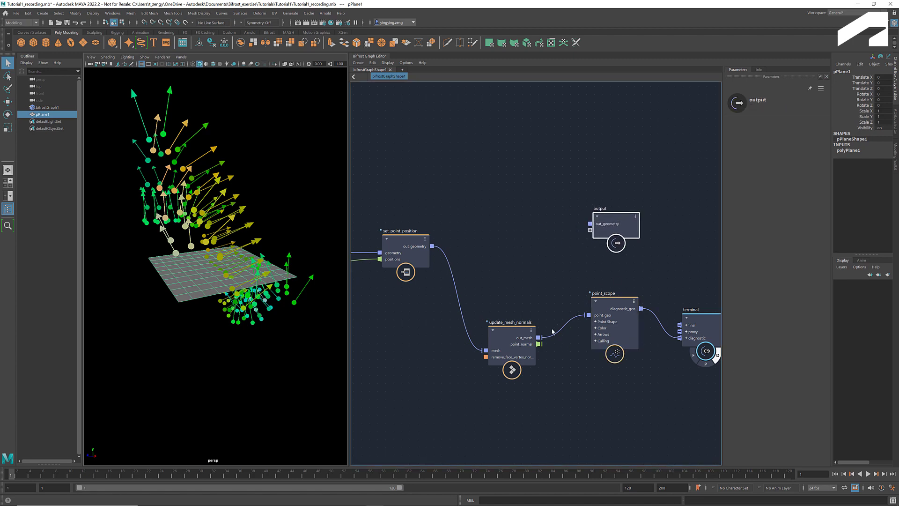
{"action": "left_click_drag", "start_coordinate": [542, 336], "coordinate": [612, 205]}
{"action": "mouse_move", "coordinate": [282, 251]}
{"action": "left_mouse_down", "text": "alt"}
{"action": "mouse_move", "coordinate": [260, 247]}
{"action": "mouse_move", "coordinate": [278, 249]}
{"action": "left_mouse_up", "text": "alt"}
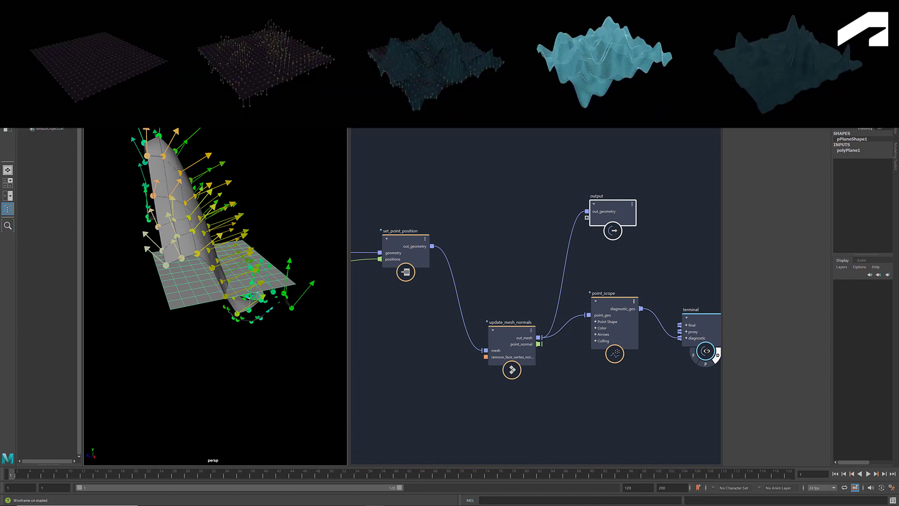
{"action": "left_click_drag", "start_coordinate": [265, 156], "coordinate": [265, 158], "text": "alt"}
{"action": "left_click", "coordinate": [627, 256]}
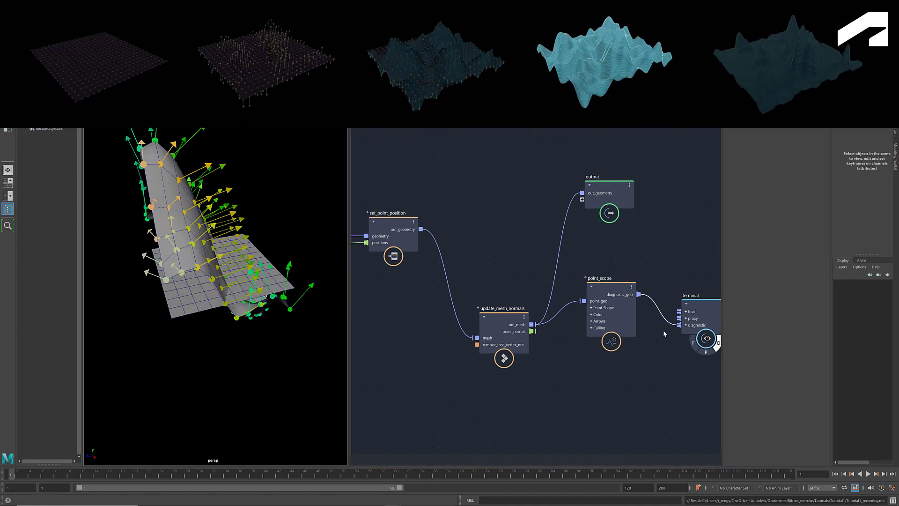
{"action": "left_click", "coordinate": [718, 344]}
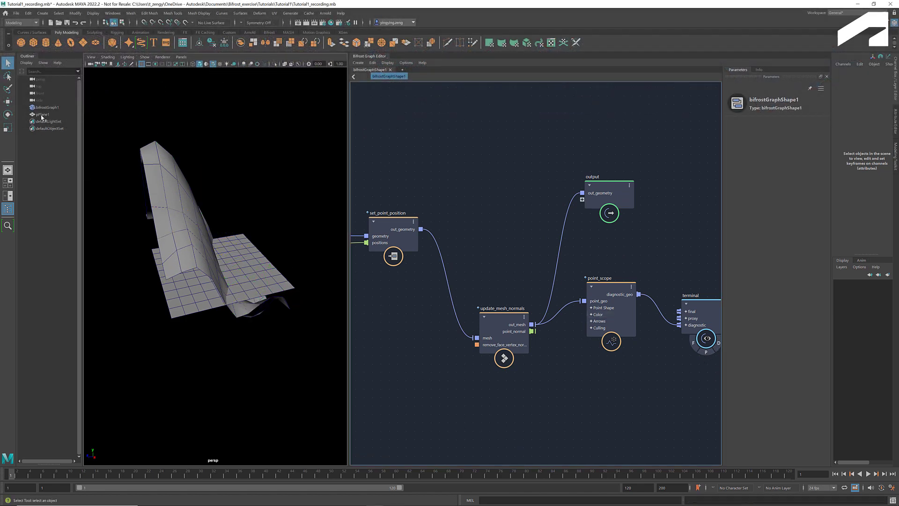
Step: Set pPlane1's polyPlane1 width and height to 5 and its subdivisions width and height to 200
{"action": "left_click", "coordinate": [42, 115]}
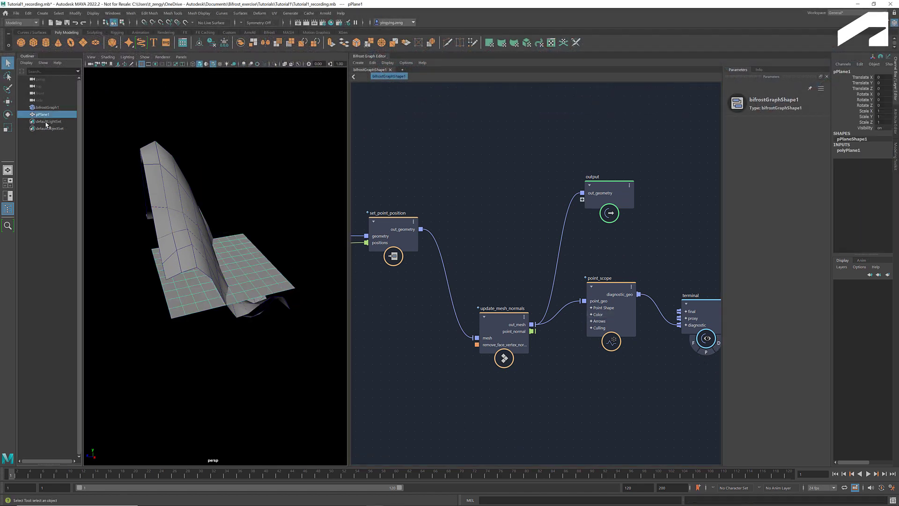
{"action": "left_click", "coordinate": [848, 150]}
{"action": "left_click", "coordinate": [884, 158]}
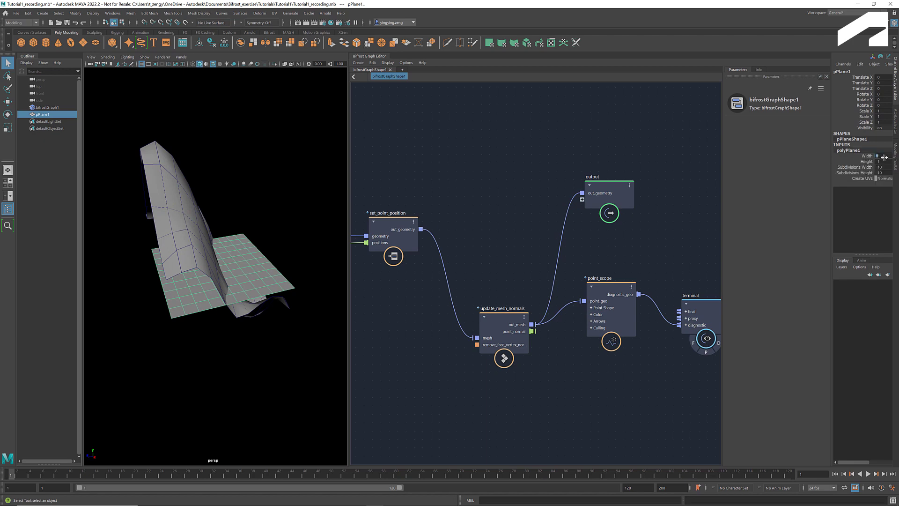
{"action": "left_click_drag", "start_coordinate": [883, 158], "coordinate": [884, 157]}
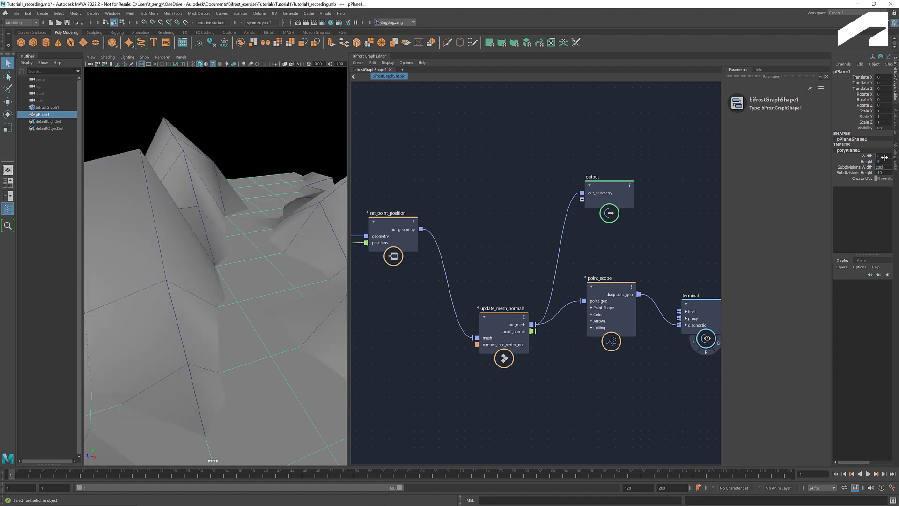
{"action": "type", "text": "200"}
{"action": "key", "text": "Tab"}
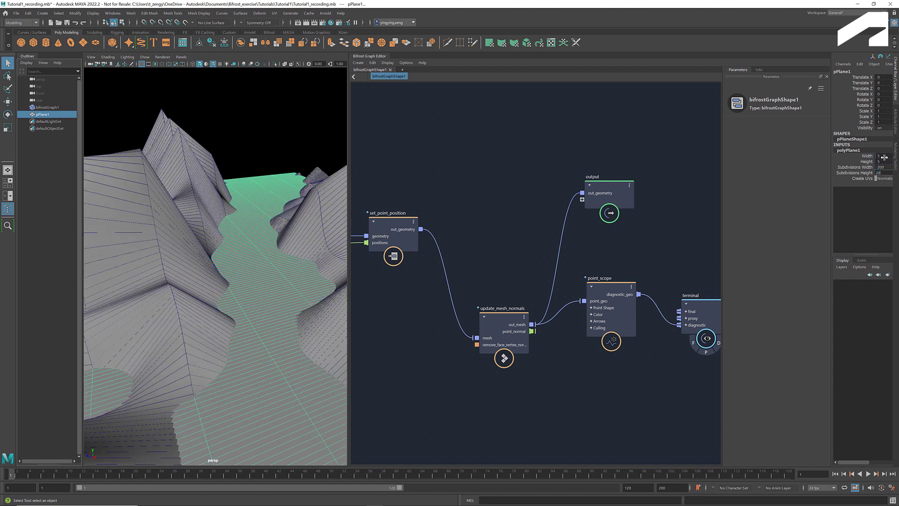
{"action": "left_click", "coordinate": [883, 179]}
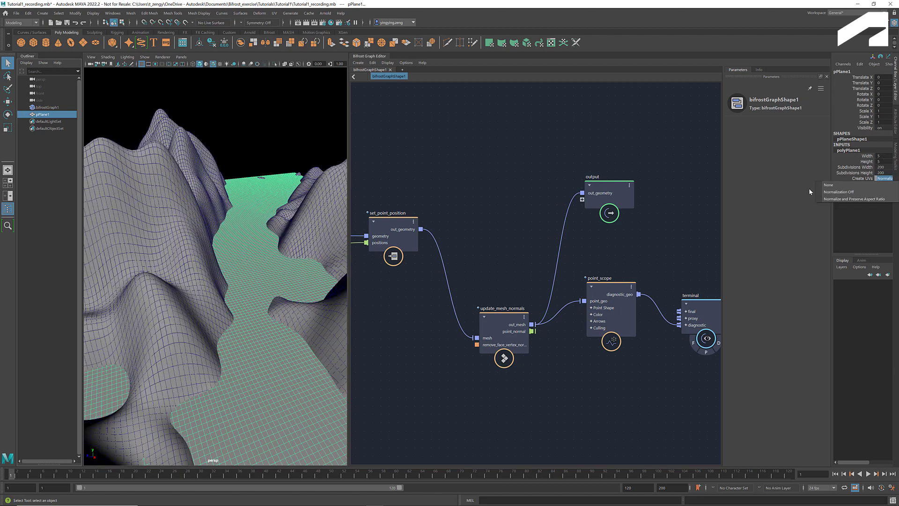
{"action": "left_click", "coordinate": [239, 165]}
Step: Hide the original pPlane1 so that only the displaced terrain mesh is shown
{"action": "scroll", "coordinate": [240, 156], "scroll_direction": "down", "scroll_amount": 6}
{"action": "left_click_drag", "start_coordinate": [239, 159], "coordinate": [229, 278], "text": "alt"}
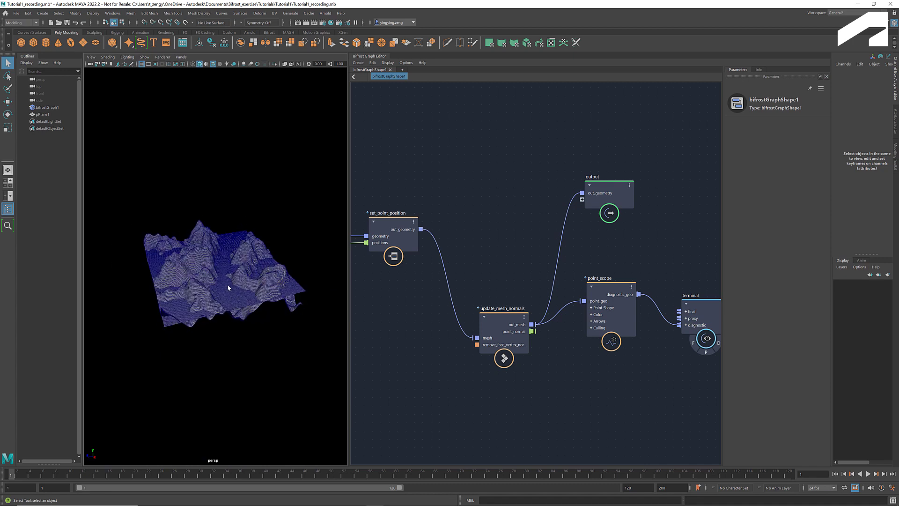
{"action": "scroll", "coordinate": [204, 295], "scroll_direction": "up", "scroll_amount": 2}
{"action": "scroll", "coordinate": [233, 296], "scroll_direction": "up", "scroll_amount": 2}
{"action": "scroll", "coordinate": [220, 292], "scroll_direction": "down", "scroll_amount": 1}
{"action": "scroll", "coordinate": [261, 297], "scroll_direction": "up", "scroll_amount": 2}
{"action": "left_click", "coordinate": [43, 114]}
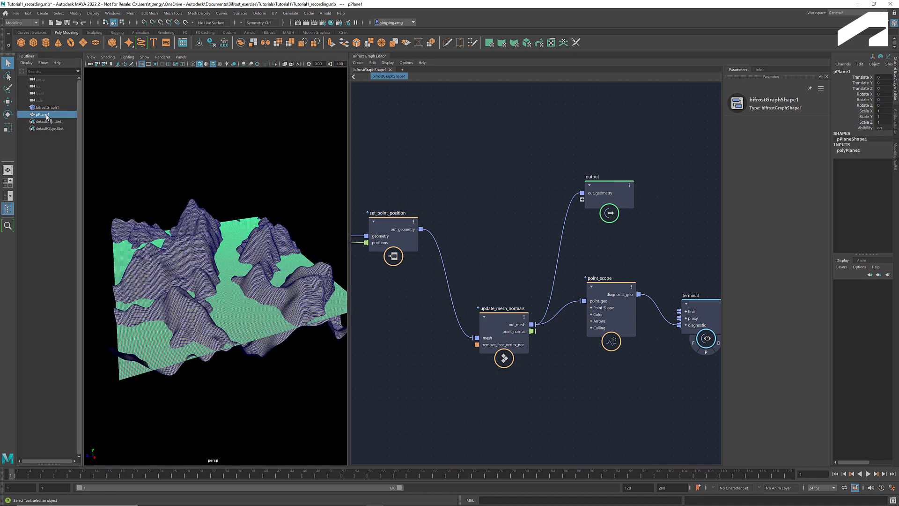
{"action": "key", "text": "ctrl+h"}
{"action": "left_click_drag", "start_coordinate": [228, 253], "coordinate": [267, 291], "text": "alt"}
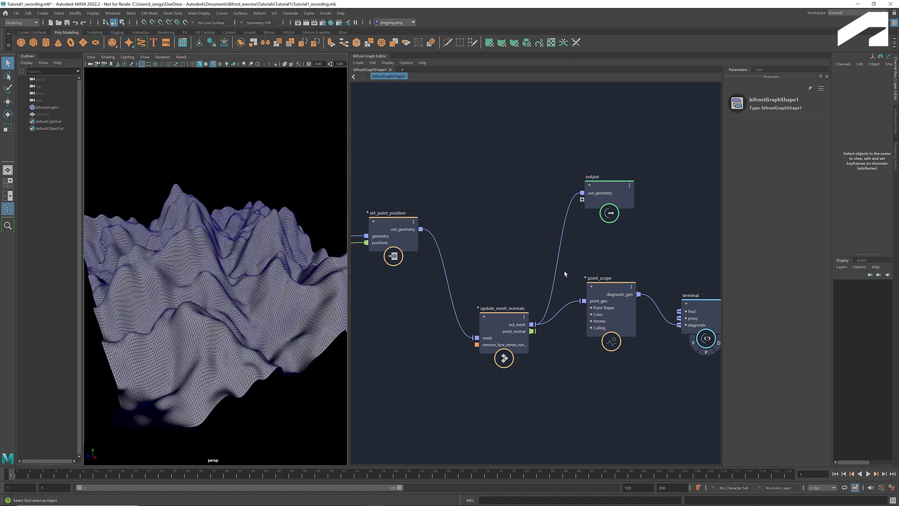
Step: Set the fractal_noise node's frequency to 0.6
{"action": "scroll", "coordinate": [517, 243], "scroll_direction": "down", "scroll_amount": 10}
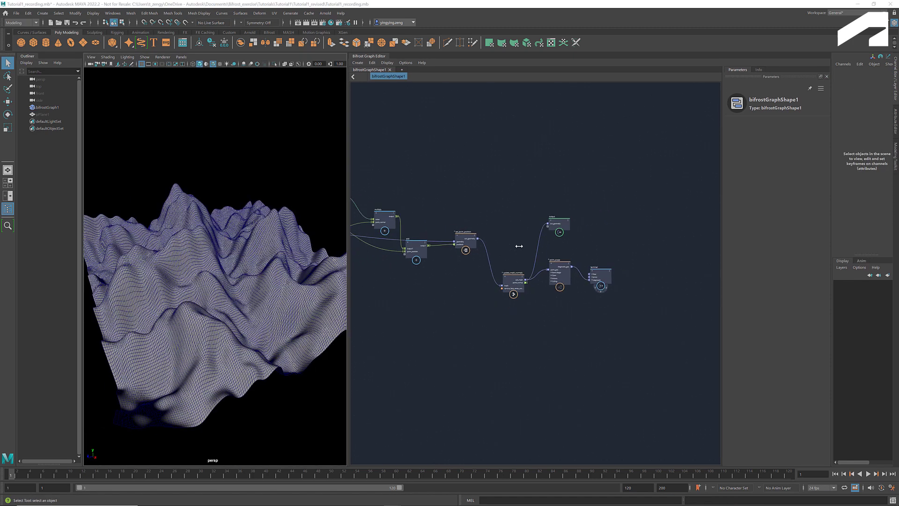
{"action": "scroll", "coordinate": [519, 246], "scroll_direction": "down", "scroll_amount": 1}
{"action": "scroll", "coordinate": [382, 211], "scroll_direction": "up", "scroll_amount": 10}
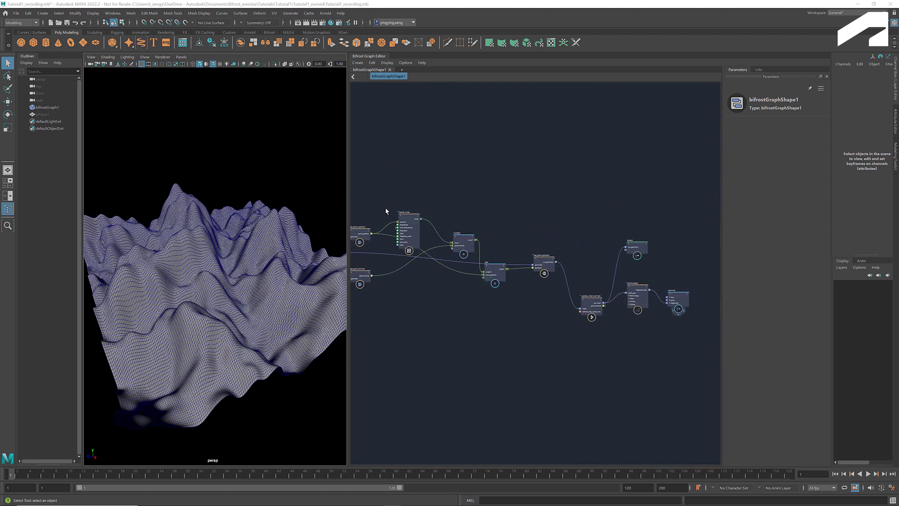
{"action": "scroll", "coordinate": [387, 256], "scroll_direction": "up", "scroll_amount": 6}
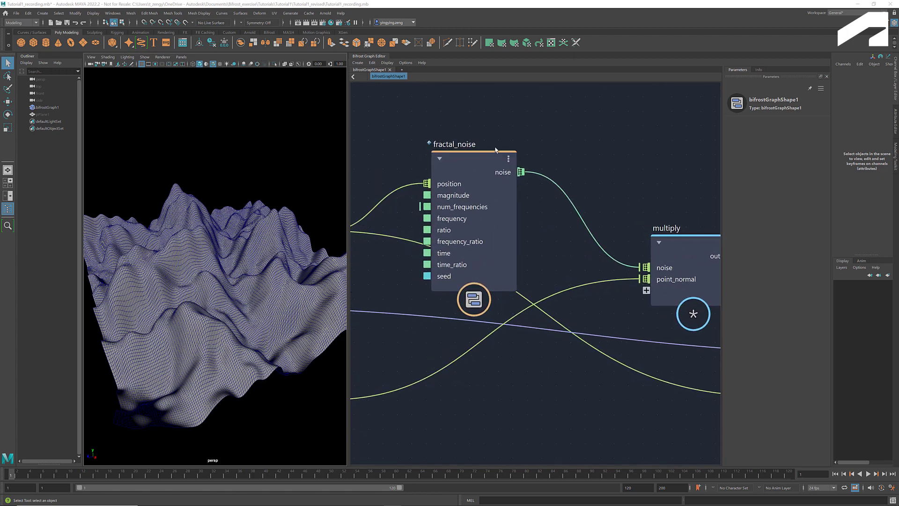
{"action": "left_click", "coordinate": [472, 162]}
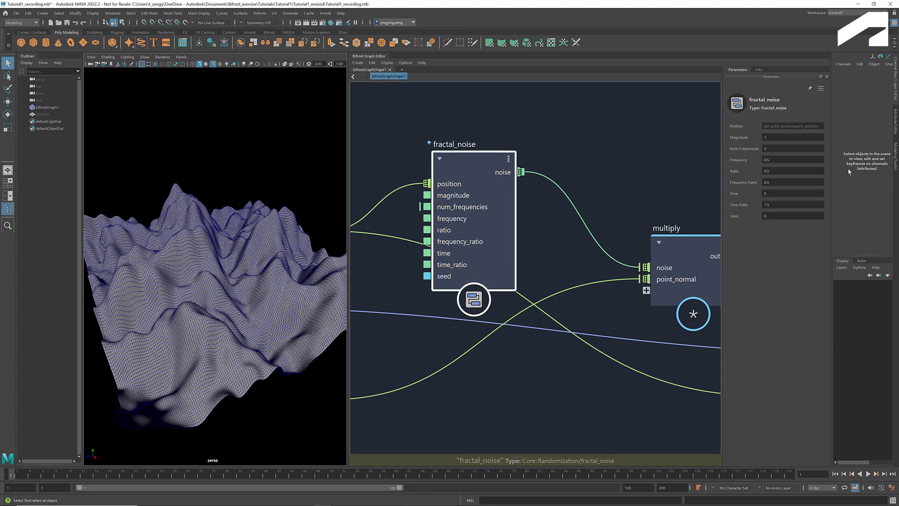
{"action": "mouse_move", "coordinate": [738, 160]}
{"action": "left_mouse_down"}
{"action": "mouse_move", "coordinate": [849, 164]}
{"action": "mouse_move", "coordinate": [707, 157]}
{"action": "mouse_move", "coordinate": [764, 166]}
{"action": "mouse_move", "coordinate": [748, 169]}
{"action": "left_mouse_up"}
{"action": "left_click", "coordinate": [789, 159]}
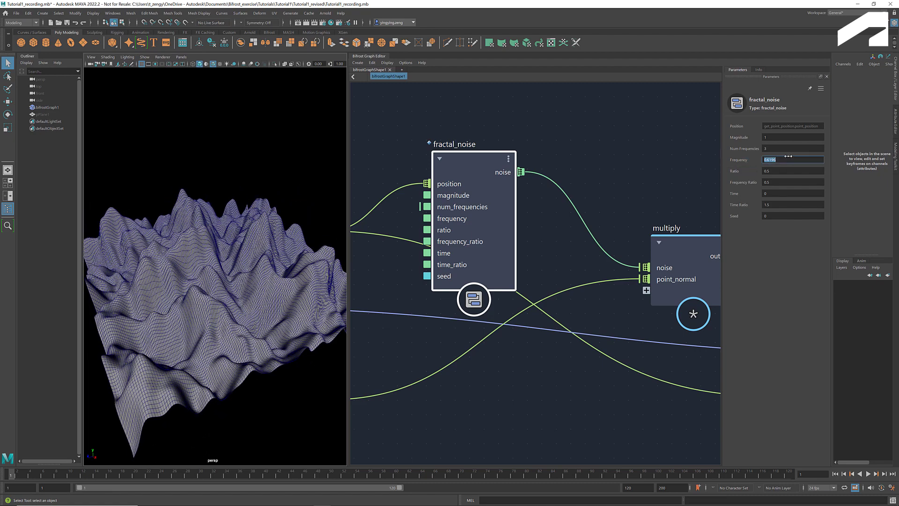
{"action": "type", "text": "0.6"}
{"action": "key", "text": "Return"}
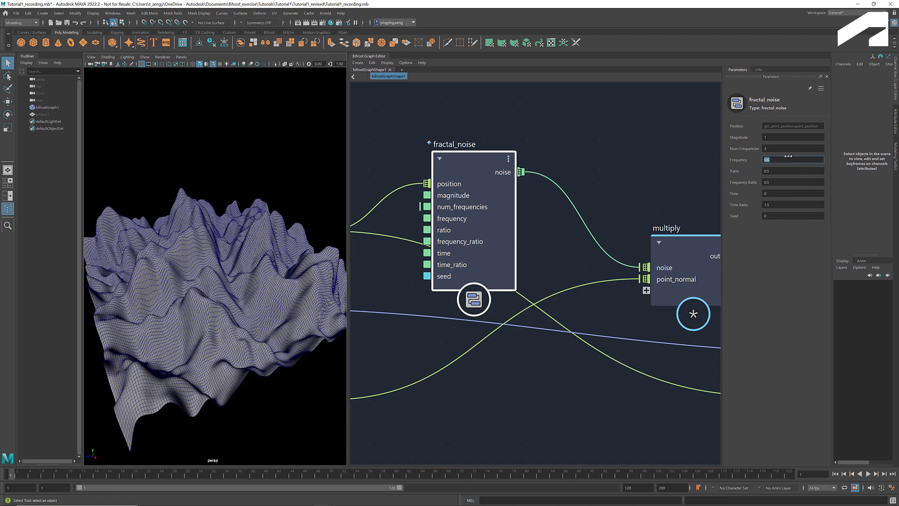
Step: Add an evaluate_fcurve node to the graph near the fractal_noise node
{"action": "left_click", "coordinate": [534, 248]}
{"action": "scroll", "coordinate": [534, 247], "scroll_direction": "down", "scroll_amount": 2}
{"action": "scroll", "coordinate": [552, 242], "scroll_direction": "down", "scroll_amount": 1}
{"action": "middle_click_drag", "start_coordinate": [608, 184], "coordinate": [528, 217]}
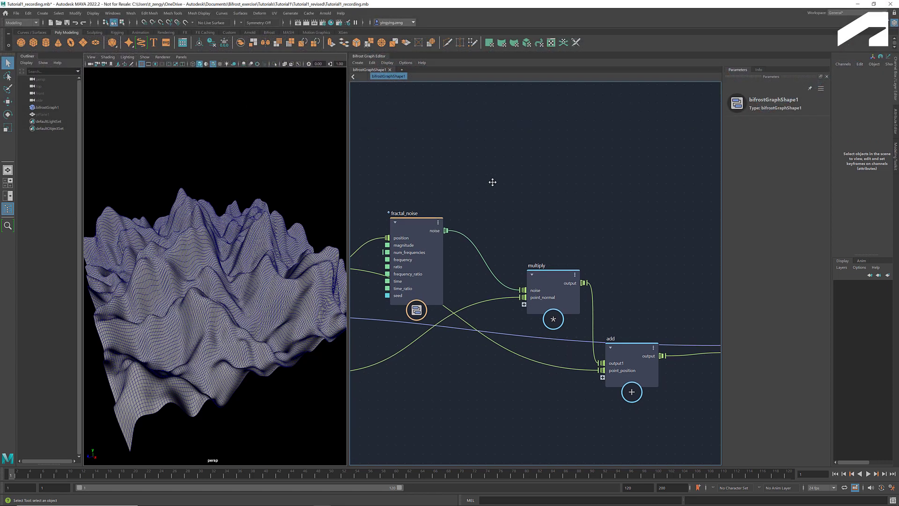
{"action": "type", "text": "evaluate"}
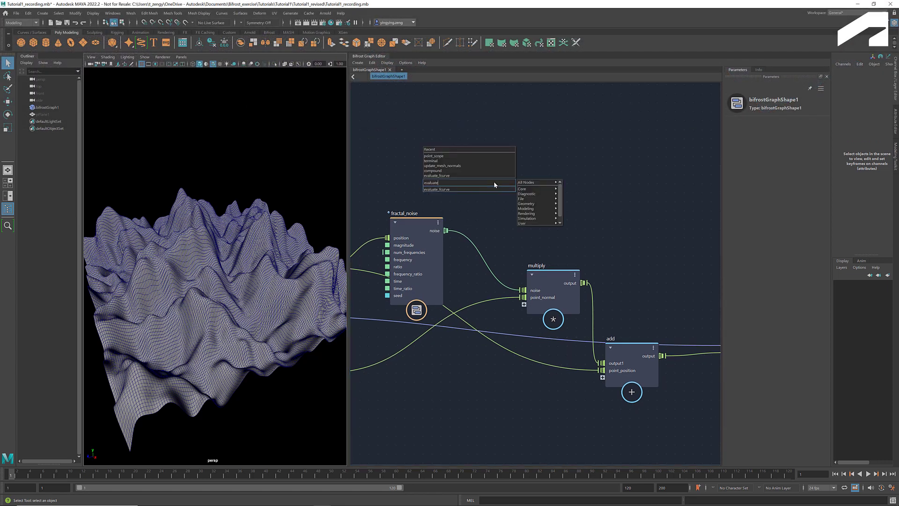
{"action": "key", "text": "Down"}
{"action": "key", "text": "Return"}
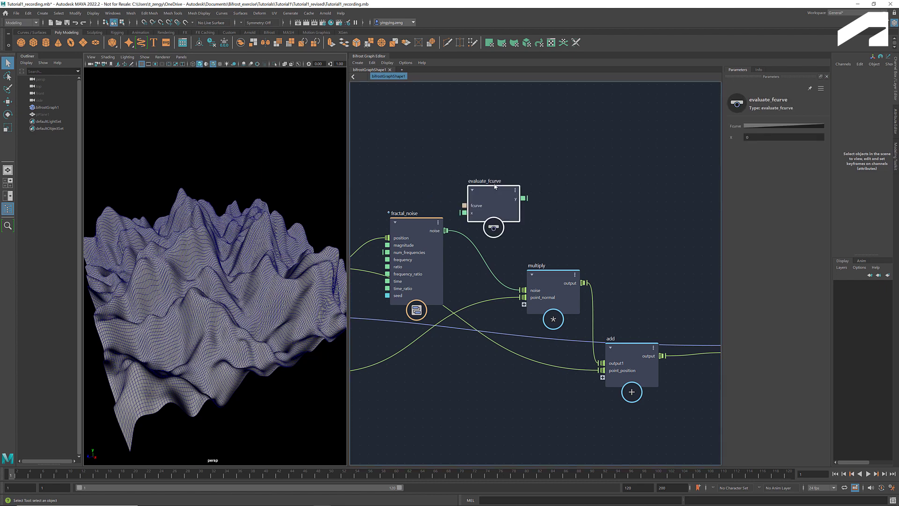
Step: Make room before multiply and route fractal_noise's noise output into evaluate_fcurve's x, and its y into multiply's noise input
{"action": "left_click_drag", "start_coordinate": [495, 188], "coordinate": [508, 180]}
{"action": "left_click_drag", "start_coordinate": [659, 248], "coordinate": [517, 441]}
{"action": "left_click_drag", "start_coordinate": [540, 273], "coordinate": [624, 271]}
{"action": "left_click_drag", "start_coordinate": [505, 181], "coordinate": [525, 160]}
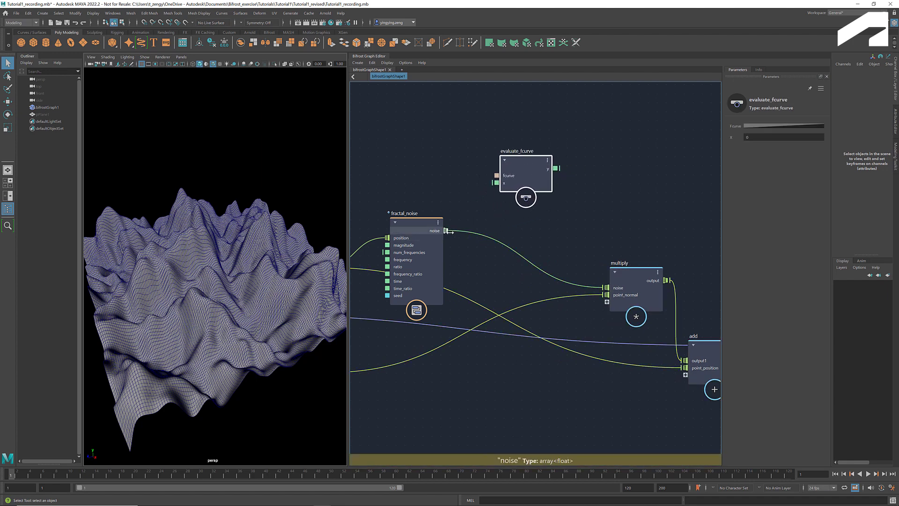
{"action": "left_click_drag", "start_coordinate": [446, 231], "coordinate": [496, 183]}
{"action": "left_click_drag", "start_coordinate": [556, 168], "coordinate": [603, 286]}
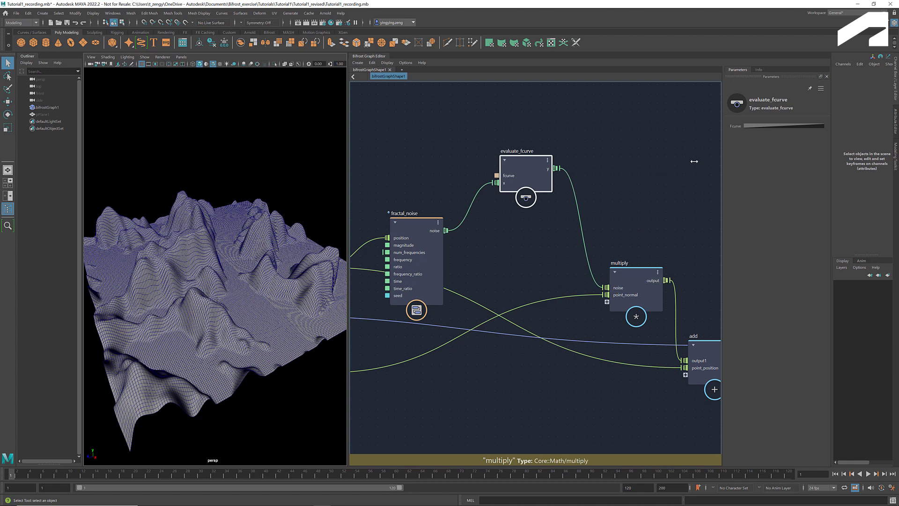
Step: Raise the end point of evaluate_fcurve's curve to a value of about 1.88 and flatten its tangent to round the curve's top
{"action": "left_click", "coordinate": [780, 127]}
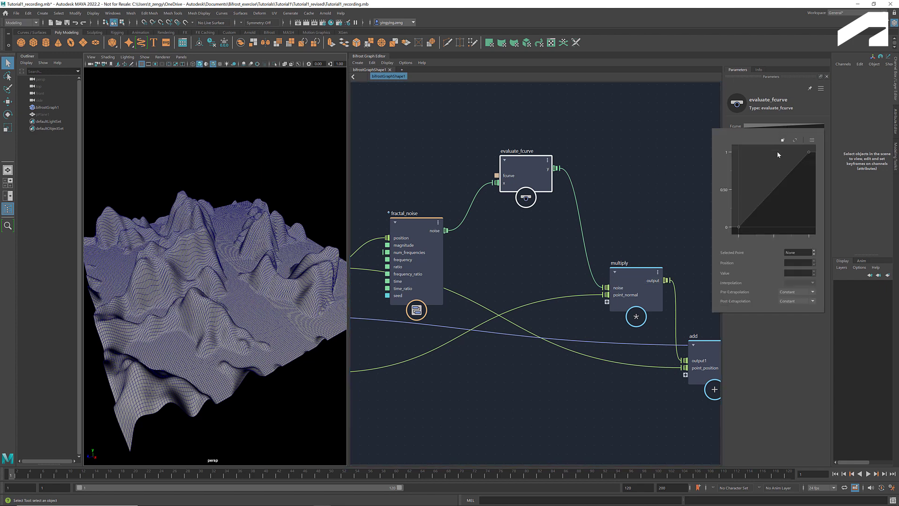
{"action": "scroll", "coordinate": [760, 213], "scroll_direction": "down", "scroll_amount": 5}
{"action": "scroll", "coordinate": [763, 187], "scroll_direction": "down", "scroll_amount": 3}
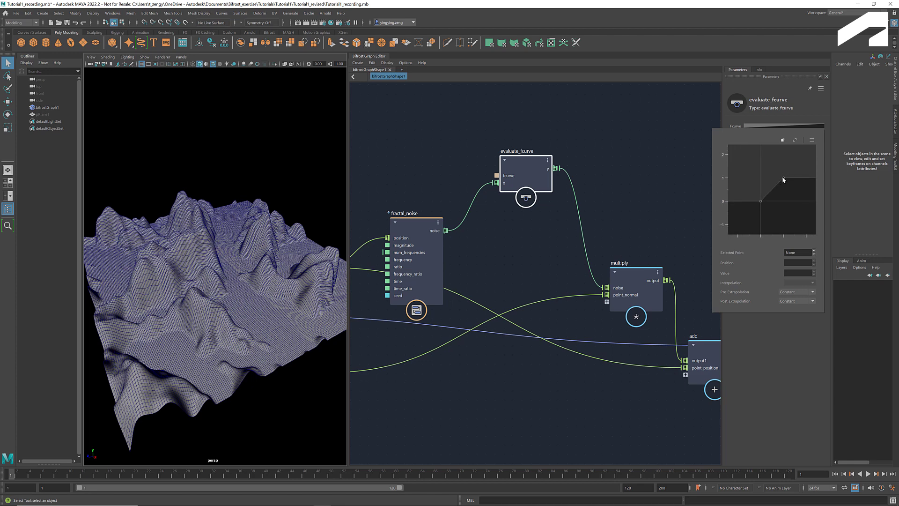
{"action": "left_click_drag", "start_coordinate": [782, 178], "coordinate": [783, 158]}
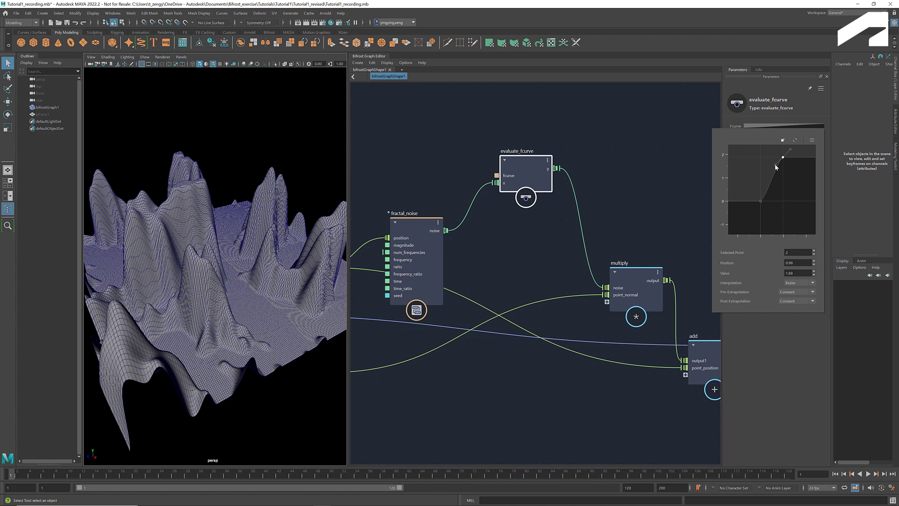
{"action": "mouse_move", "coordinate": [774, 165]}
{"action": "left_mouse_down"}
{"action": "mouse_move", "coordinate": [760, 164]}
{"action": "mouse_move", "coordinate": [777, 189]}
{"action": "mouse_move", "coordinate": [758, 163]}
{"action": "mouse_move", "coordinate": [760, 174]}
{"action": "mouse_move", "coordinate": [769, 169]}
{"action": "left_mouse_up"}
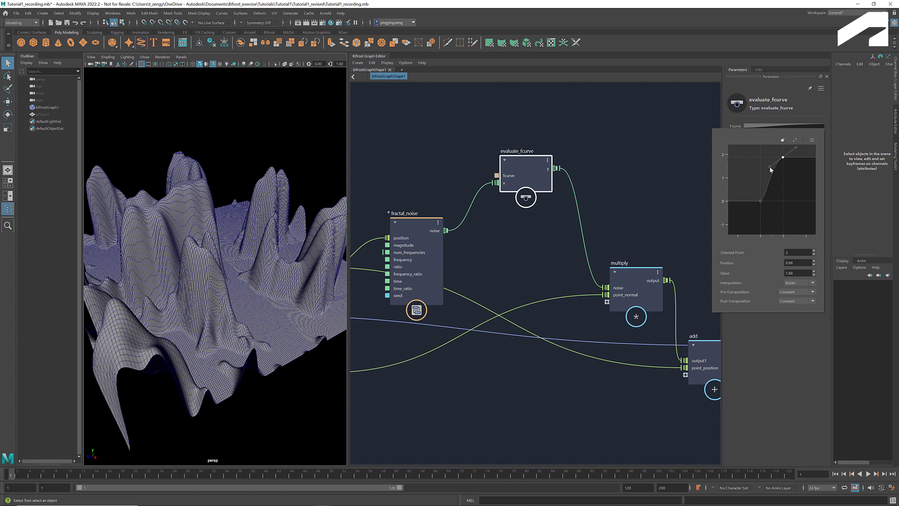
Step: Add a low middle point to the fcurve and move its first point to about position -0.29 and value -0.33
{"action": "left_click_drag", "start_coordinate": [759, 201], "coordinate": [760, 209]}
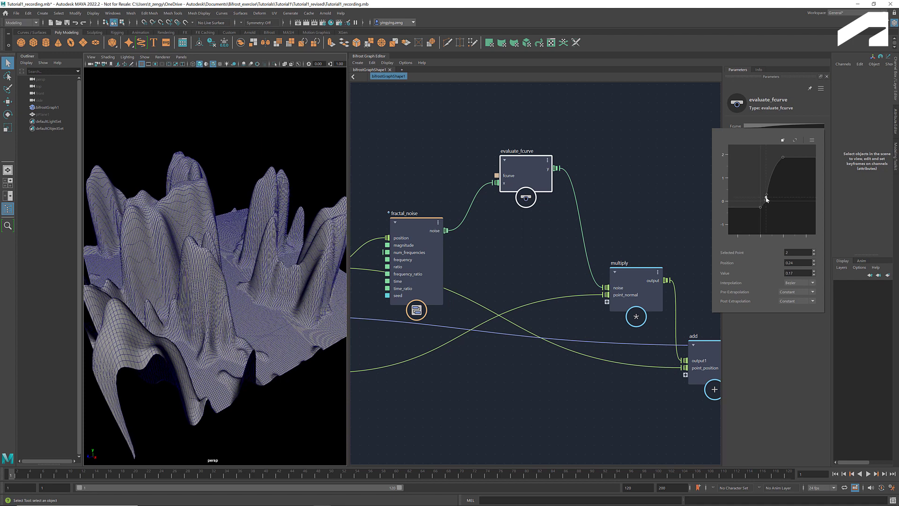
{"action": "left_click", "coordinate": [770, 200]}
{"action": "left_click_drag", "start_coordinate": [770, 202], "coordinate": [754, 208]}
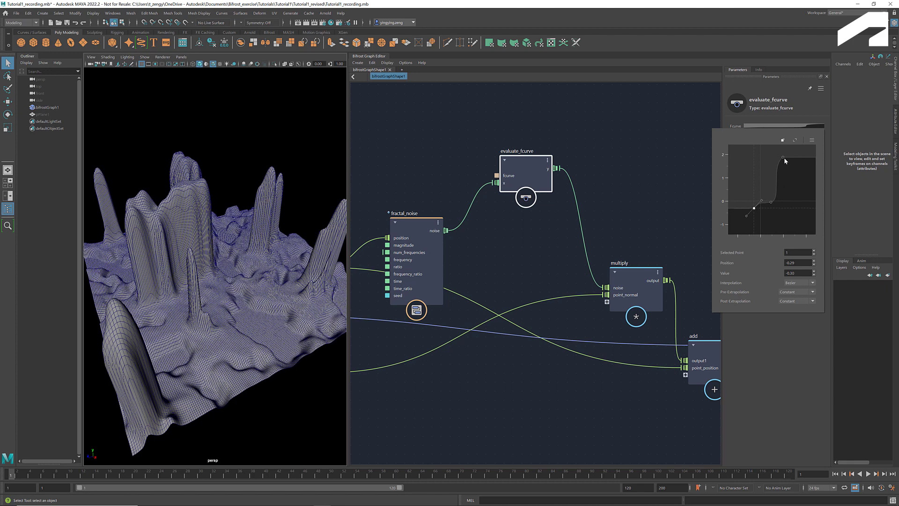
Step: Move the fcurve's last point to about position 1.5 and value 1.92, adjust its tangent, and inspect the terrain up close
{"action": "left_click_drag", "start_coordinate": [783, 158], "coordinate": [765, 168]}
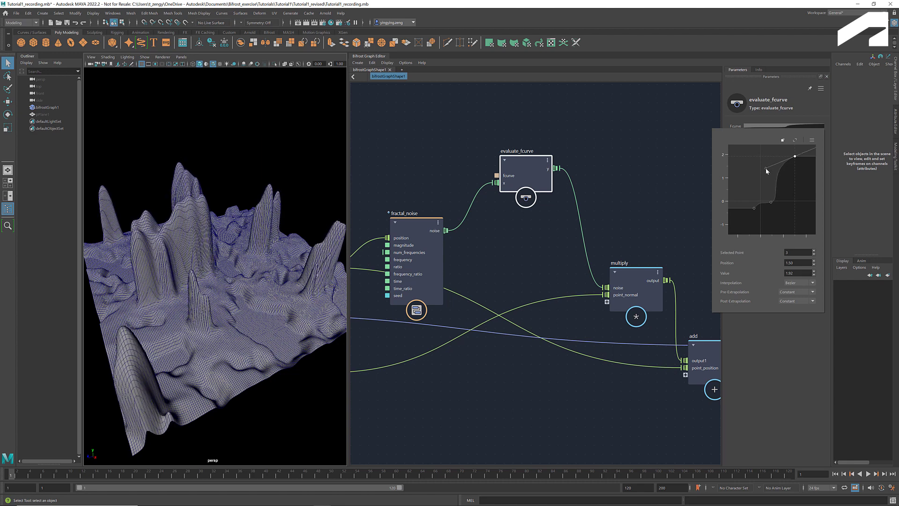
{"action": "left_click_drag", "start_coordinate": [306, 374], "coordinate": [281, 285], "text": "alt"}
{"action": "scroll", "coordinate": [259, 273], "scroll_direction": "up", "scroll_amount": 3}
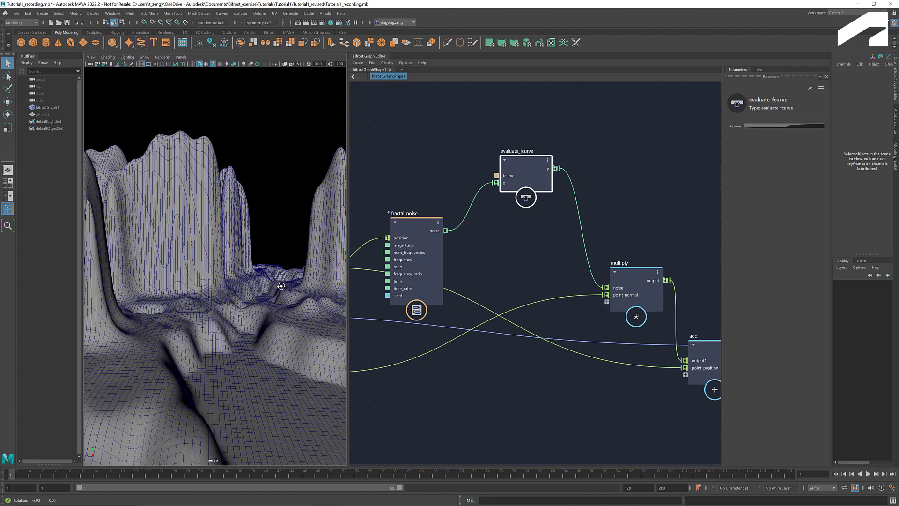